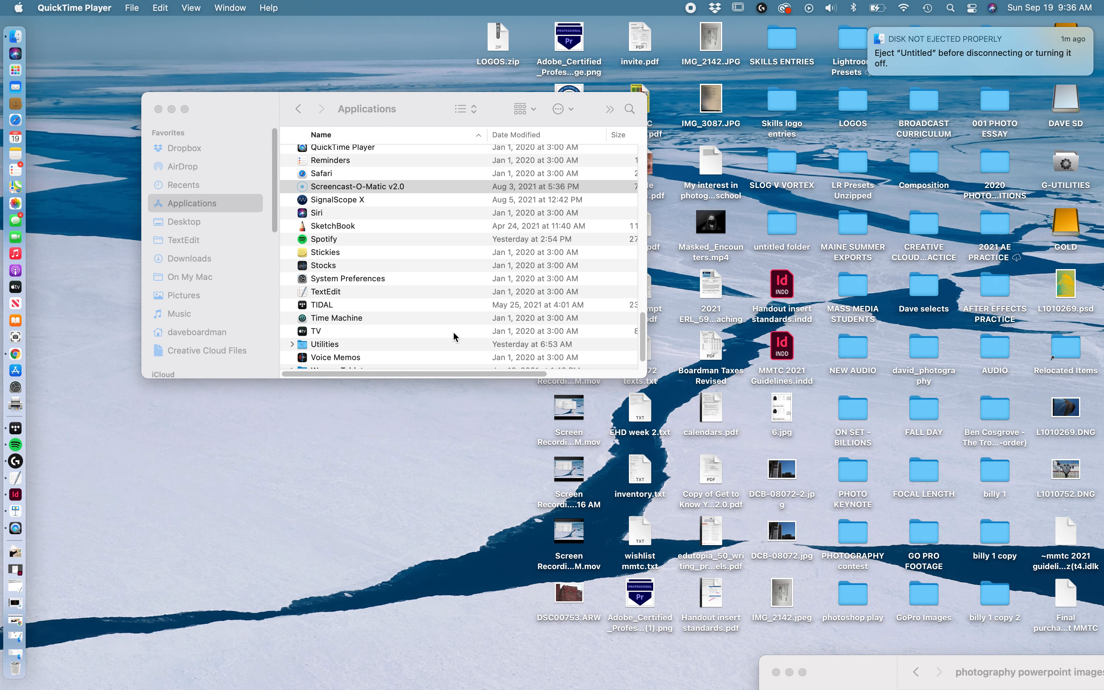
# Move the Applications window aside, dismiss the disk-ejection notification and open the DAVE SD card.
pyautogui.moveTo(420, 113); pyautogui.dragTo(325, 48)
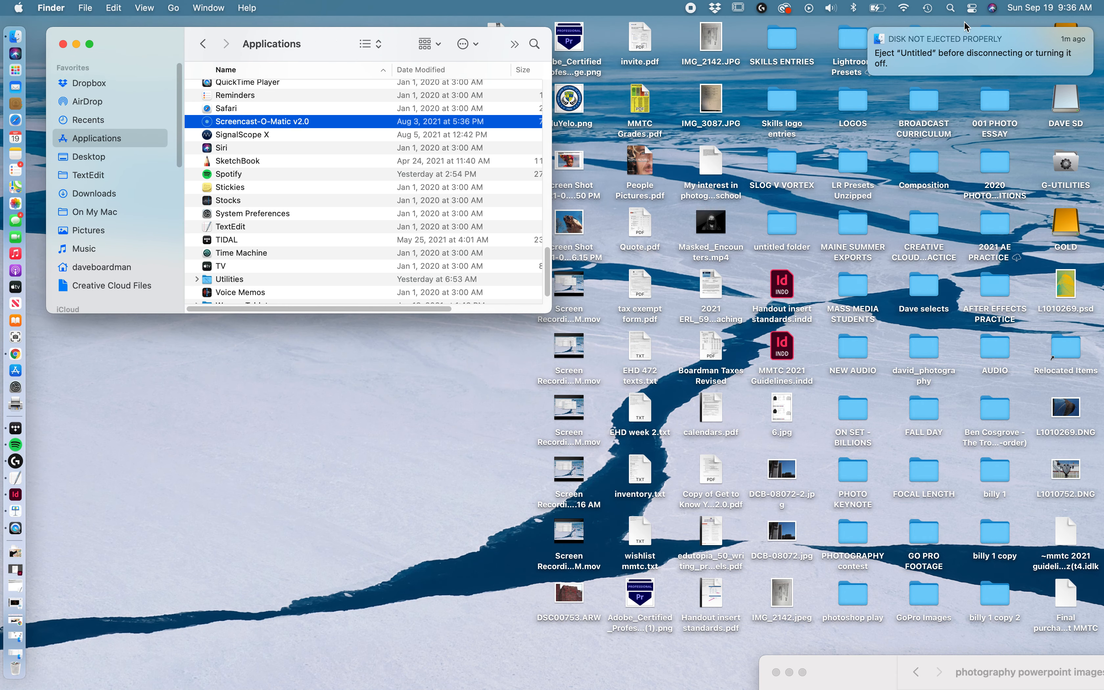
pyautogui.click(871, 31)
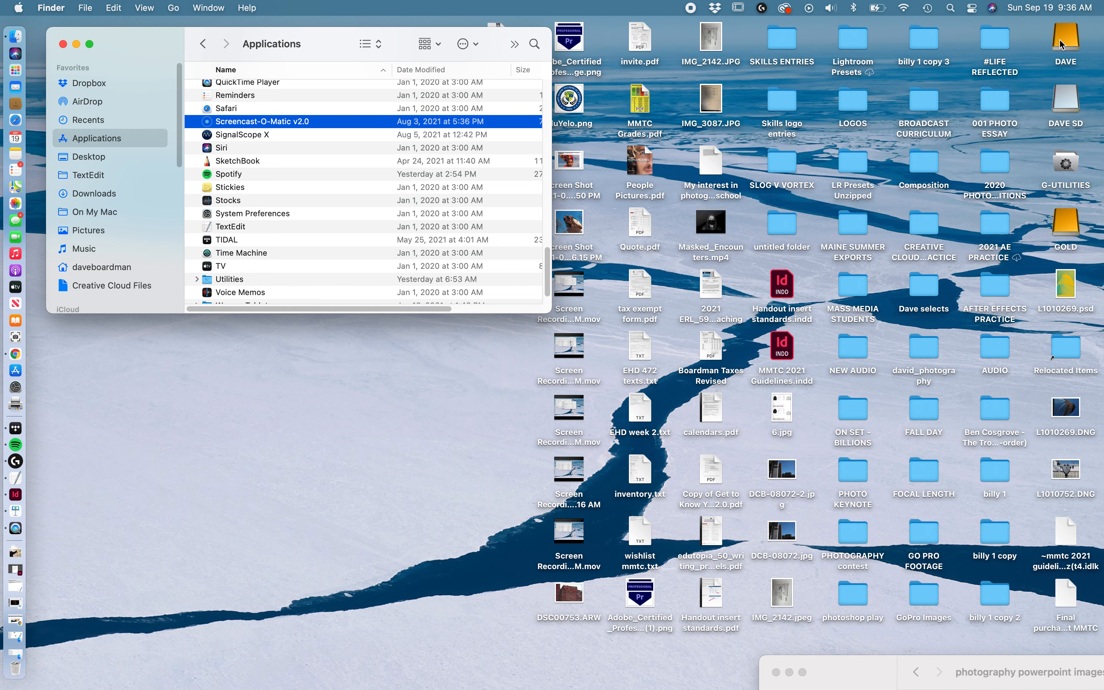
pyautogui.click(1067, 95)
pyautogui.doubleClick(1066, 96)
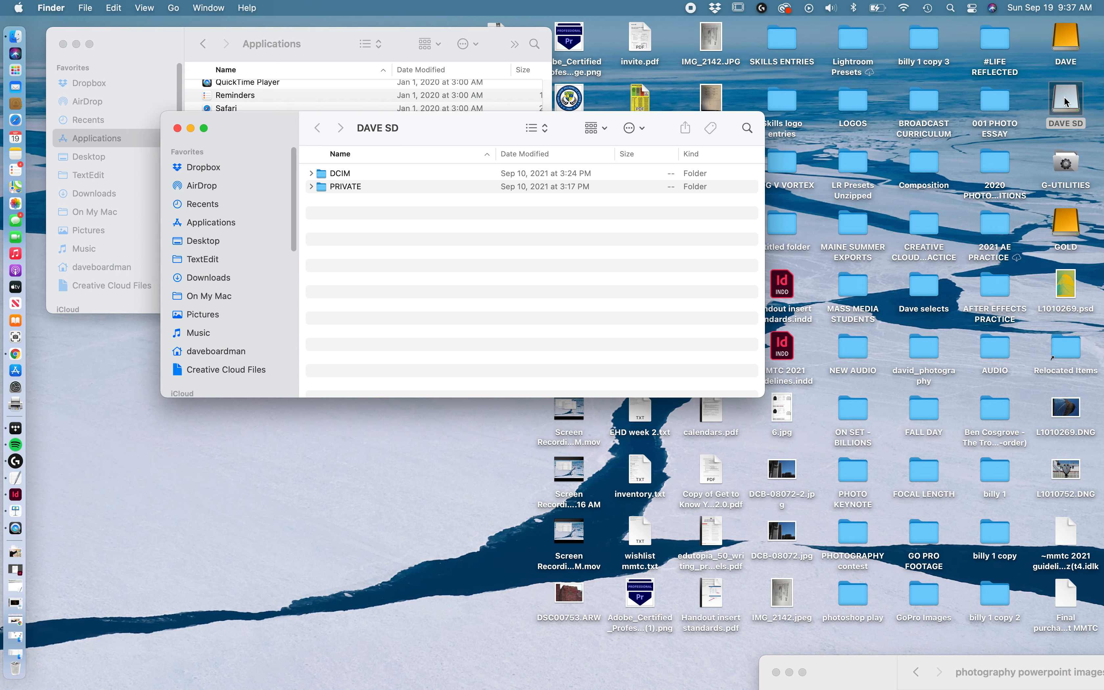
# Open the DAVE drive and expand its david_photography folder.
pyautogui.click(1068, 39)
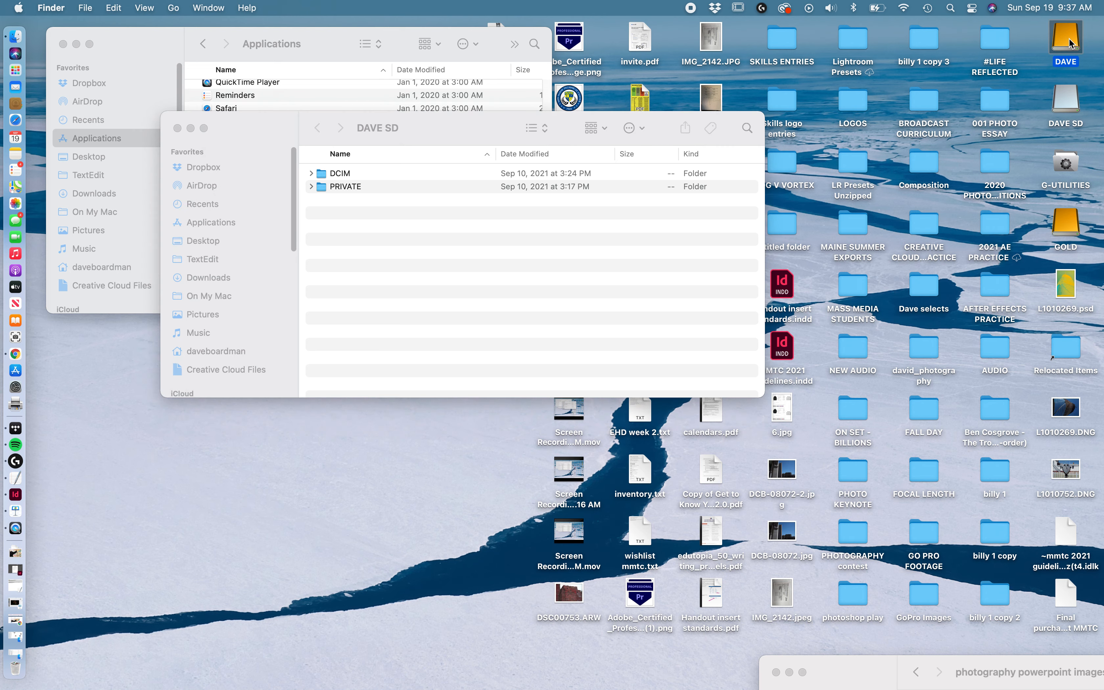
pyautogui.doubleClick(1068, 38)
pyautogui.moveTo(493, 285); pyautogui.dragTo(463, 241)
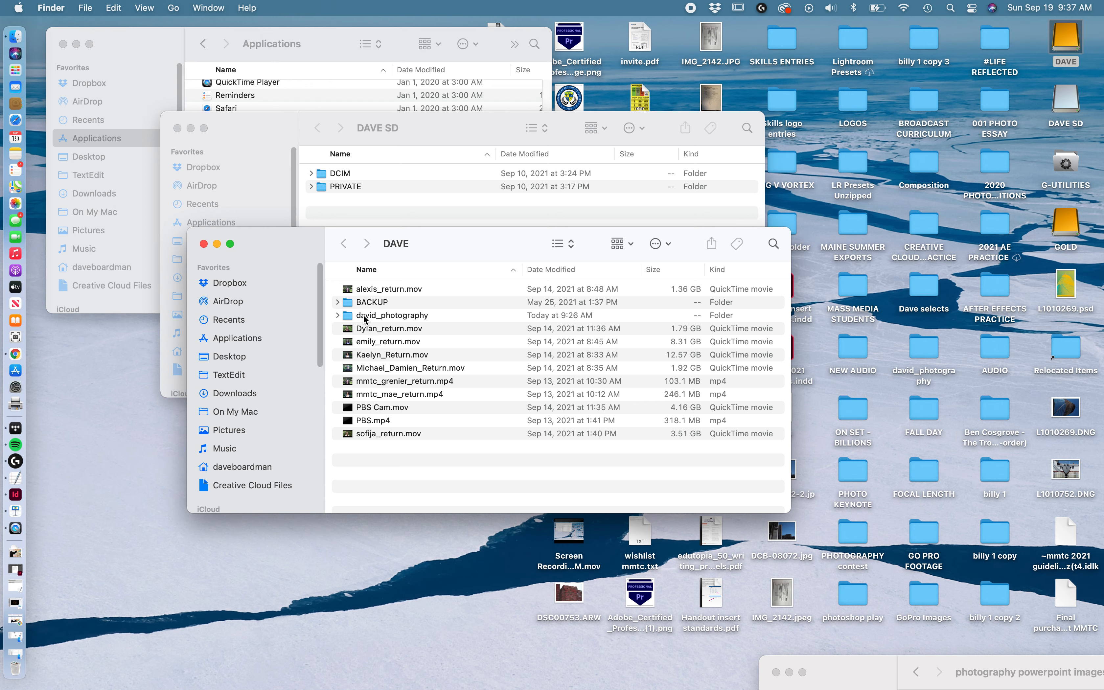
pyautogui.click(337, 315)
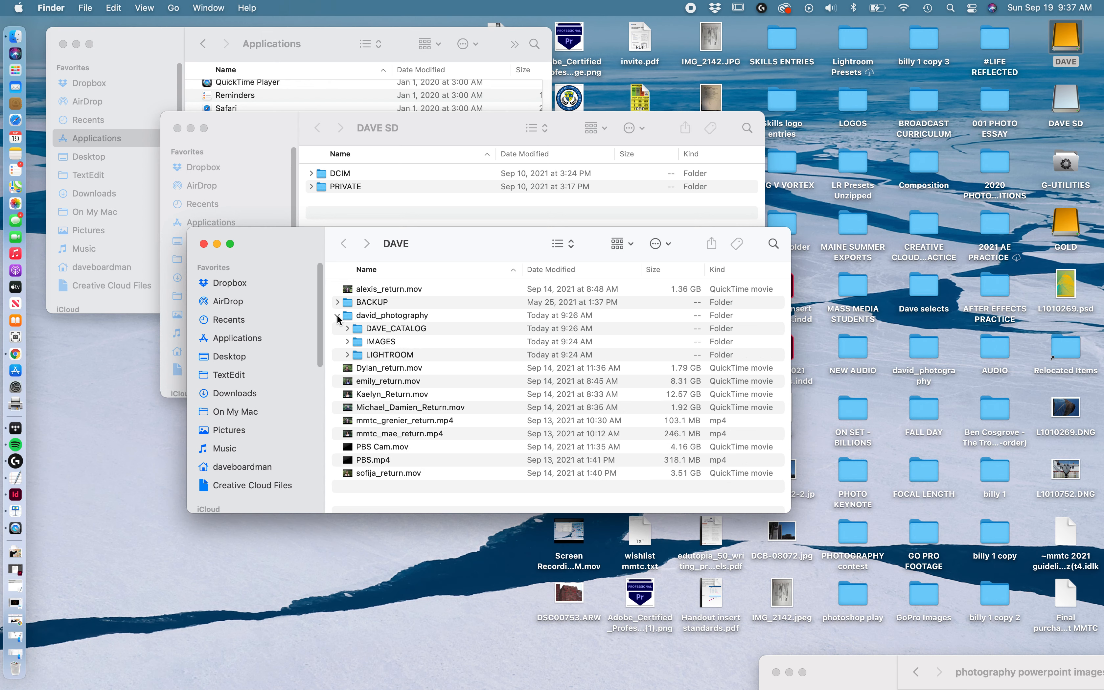
# Open the DAVE_CATALOG.lrcat catalog from the DAVE_CATALOG folder in Lightroom Classic.
pyautogui.click(376, 342)
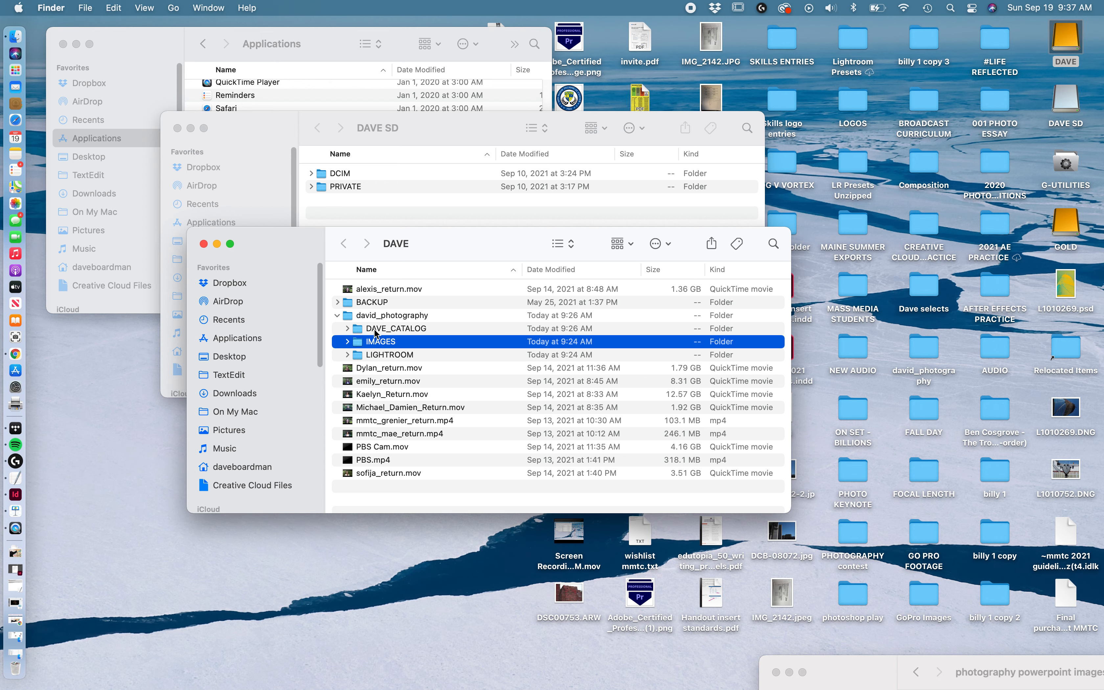
pyautogui.click(375, 332)
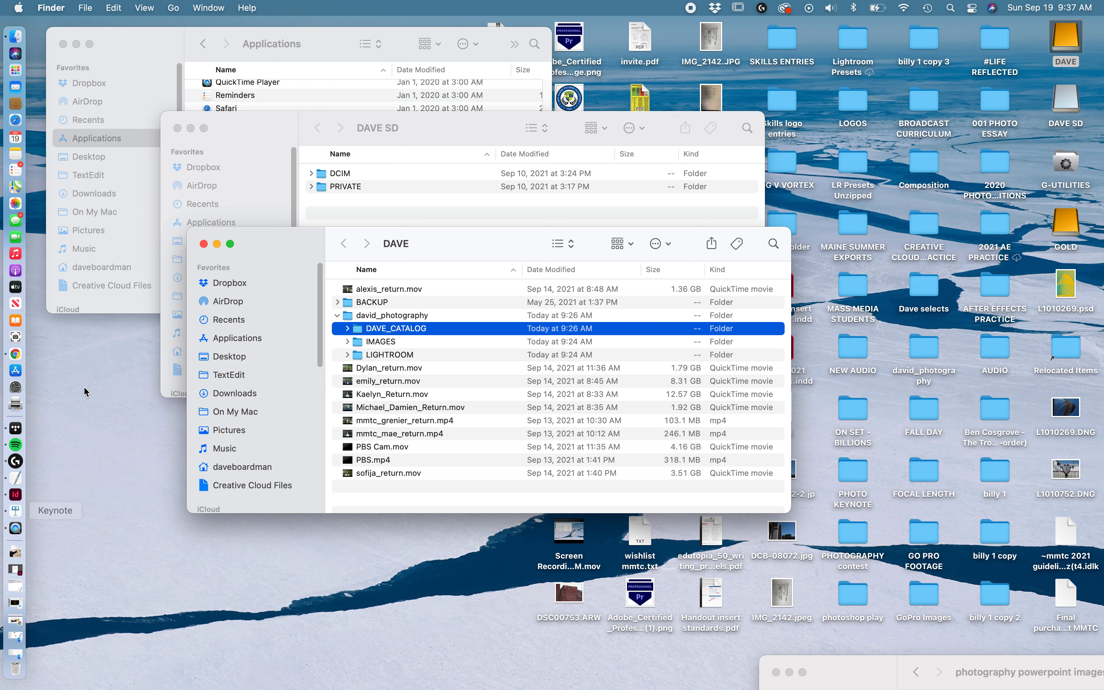
pyautogui.doubleClick(419, 329)
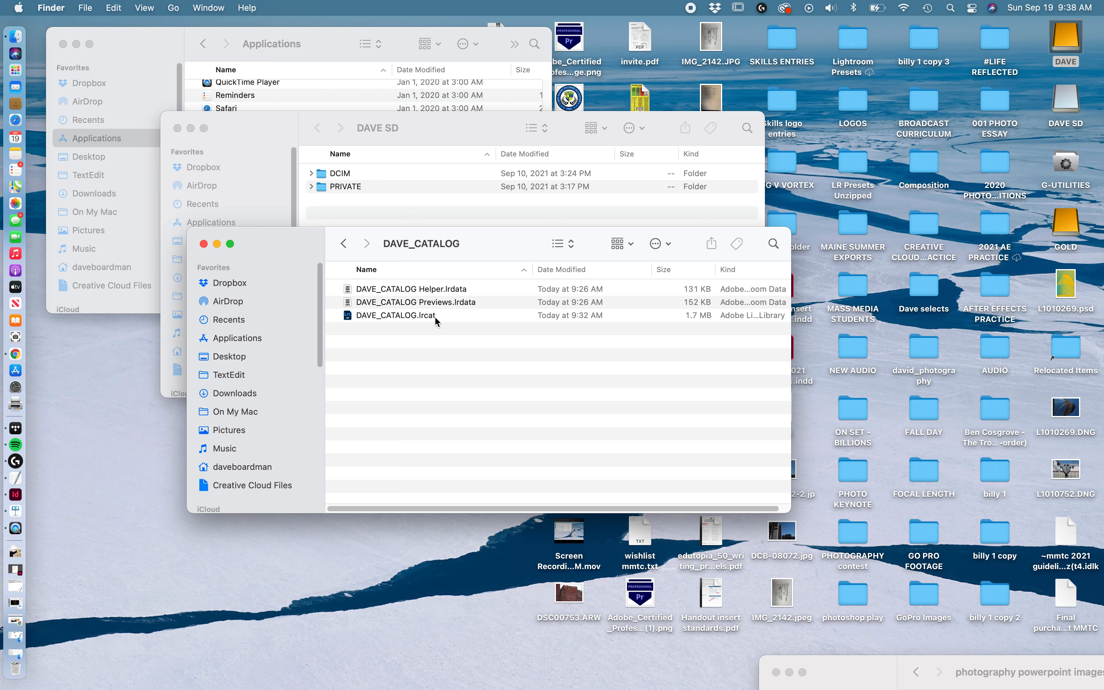
pyautogui.doubleClick(413, 315)
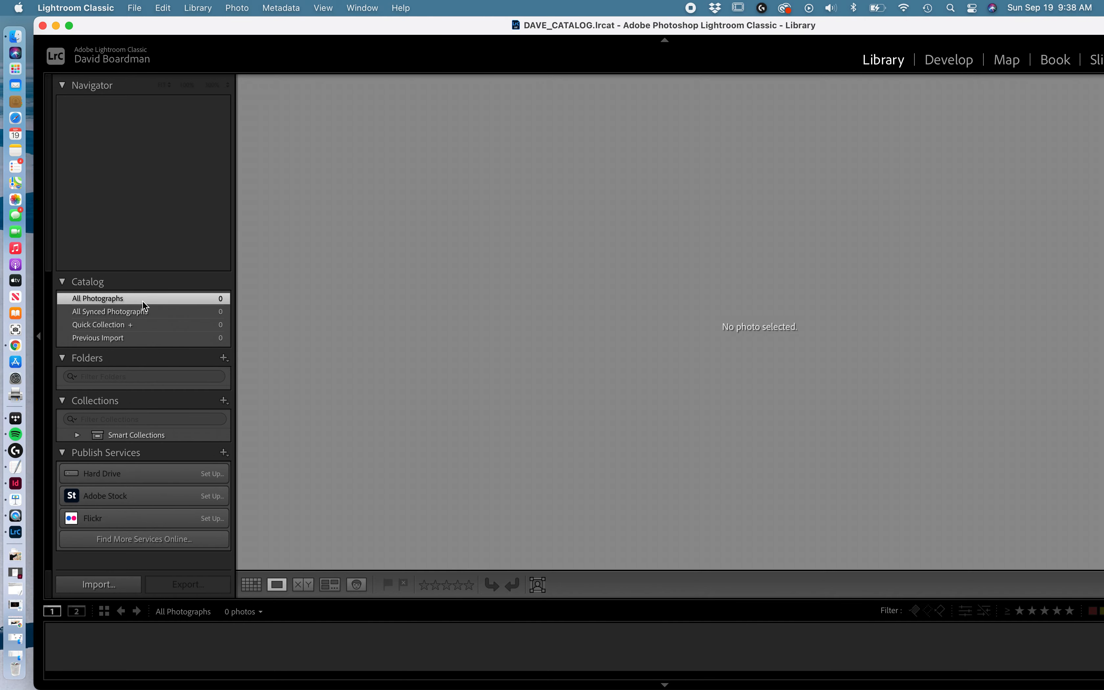
# Start a photo import from the DAVE SD card and uncheck all of its photos.
pyautogui.click(98, 585)
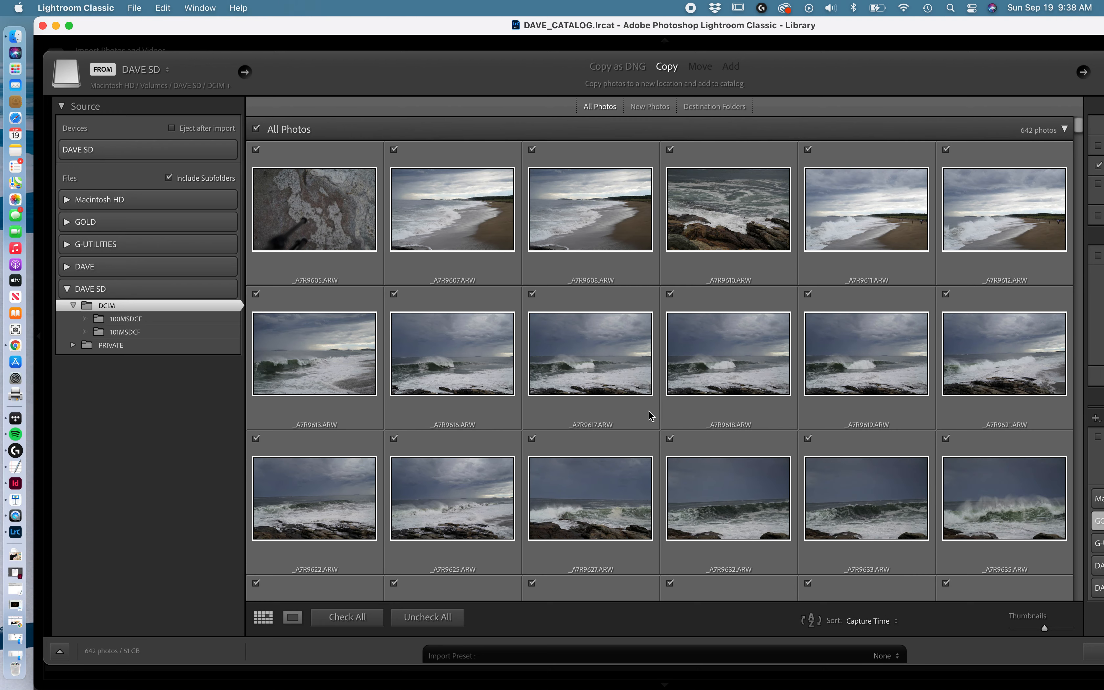
pyautogui.scroll(-10, 651, 411)
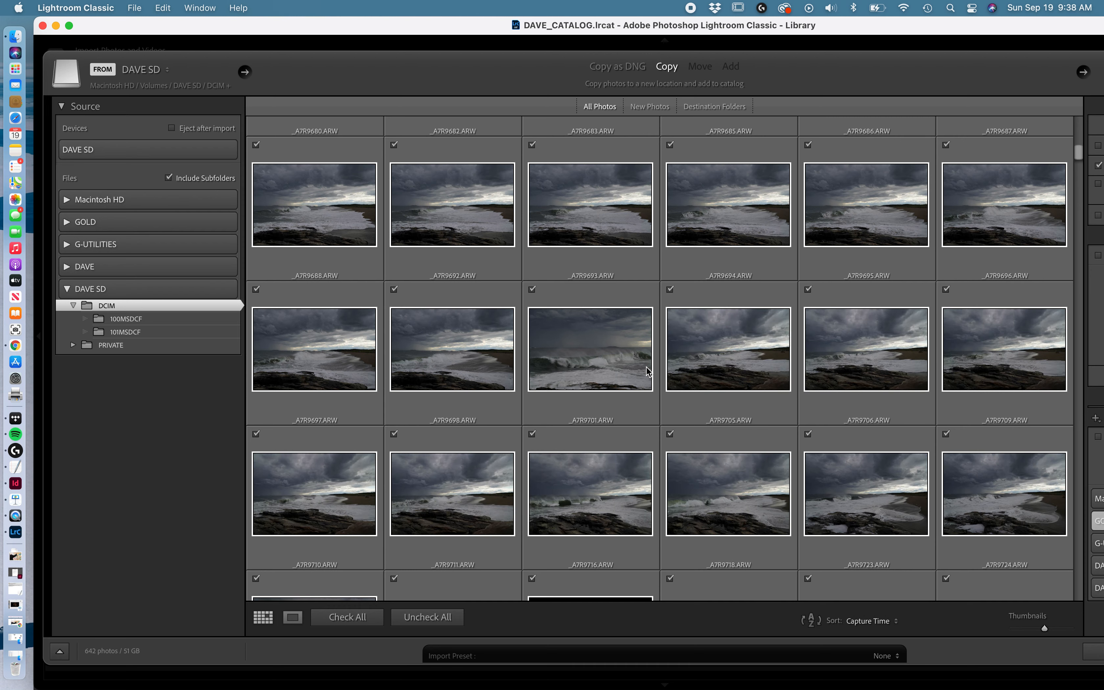
pyautogui.scroll(-5, 649, 371)
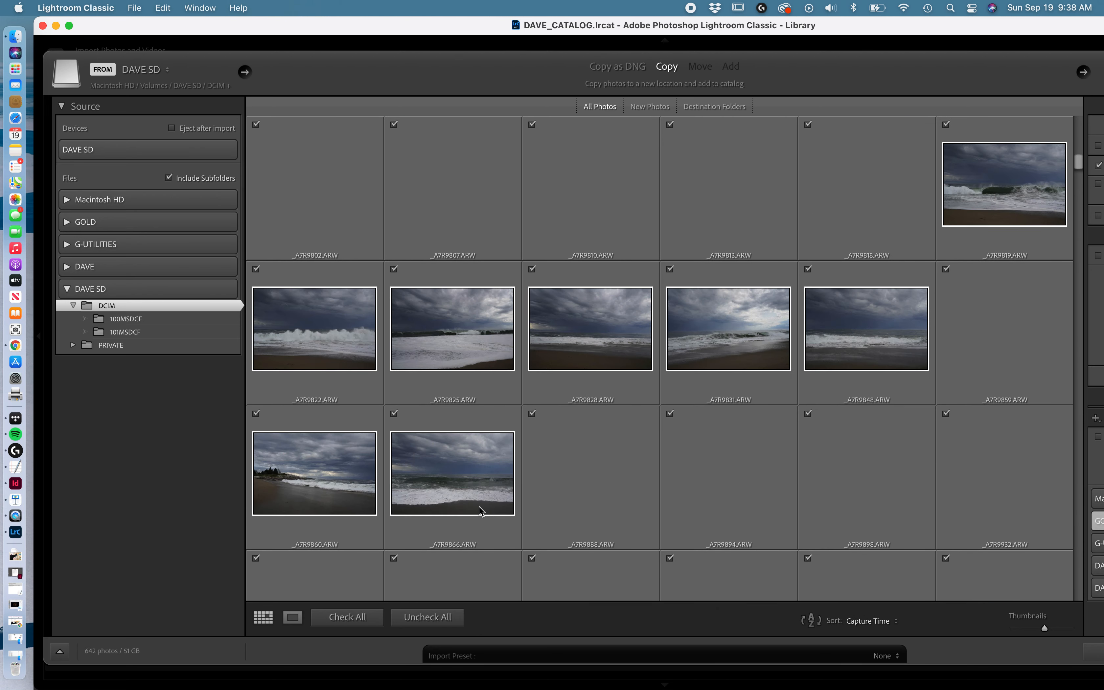
pyautogui.scroll(-5, 481, 511)
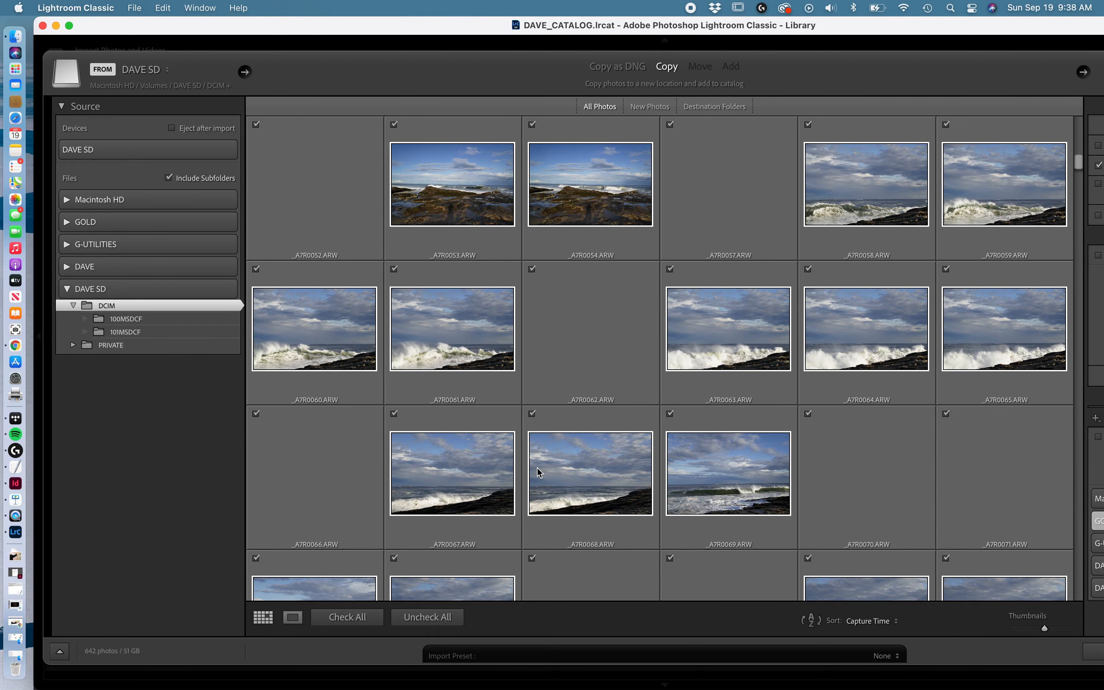
pyautogui.scroll(-3, 616, 466)
pyautogui.moveTo(1079, 162); pyautogui.dragTo(1075, 421)
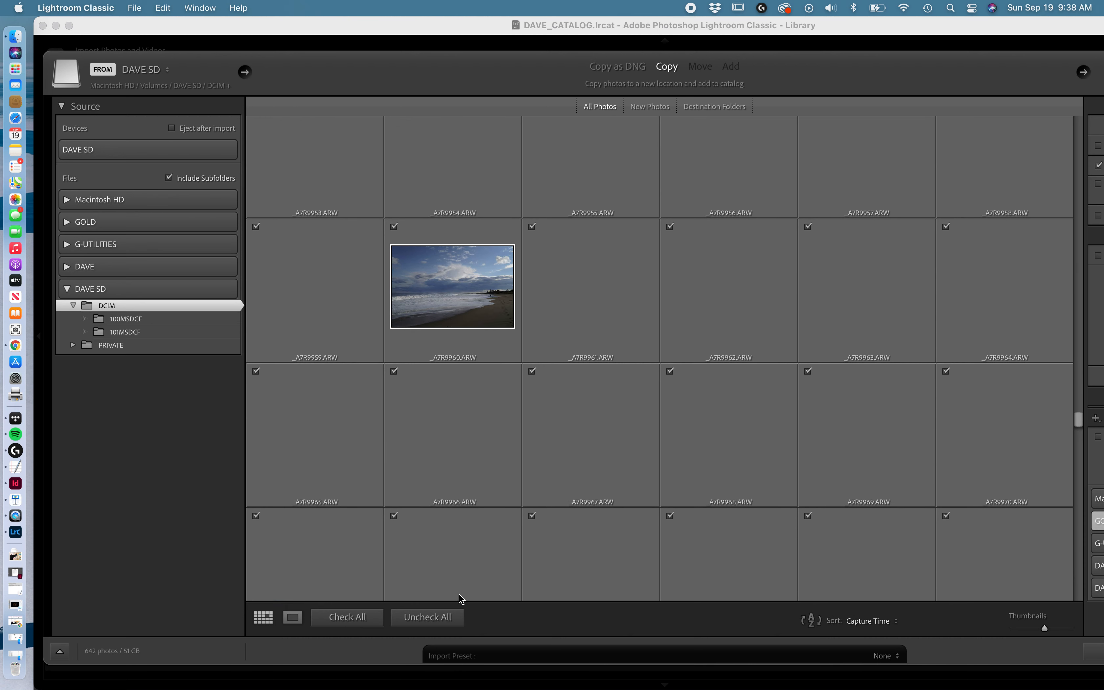
pyautogui.click(416, 619)
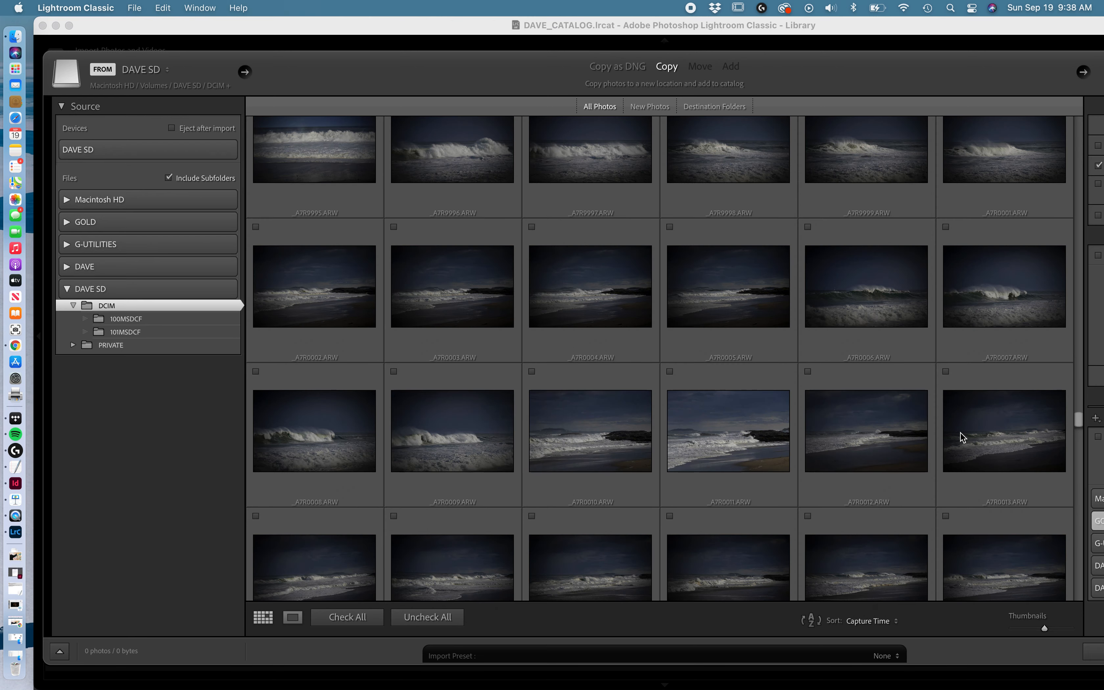
# Mark the photos _A7R9607, _A7R9613, _A7R9619 and _A7R9616 for import.
pyautogui.moveTo(1078, 416); pyautogui.dragTo(1063, 316)
pyautogui.moveTo(1052, 109); pyautogui.dragTo(1059, 121)
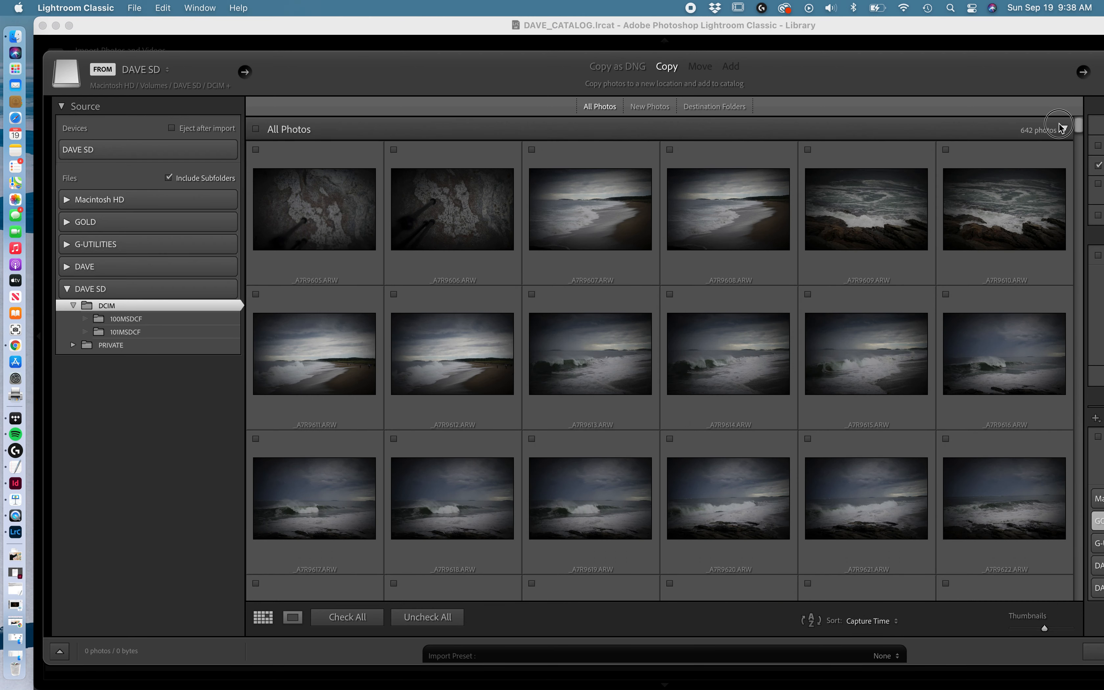
pyautogui.click(531, 150)
pyautogui.click(532, 295)
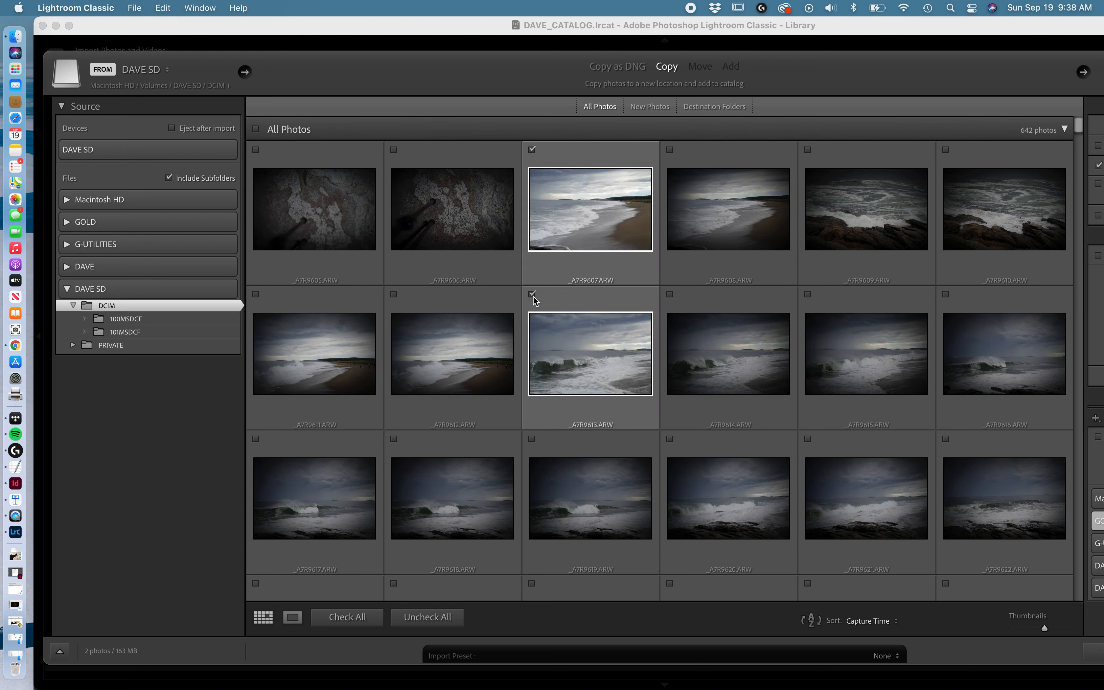
pyautogui.click(532, 438)
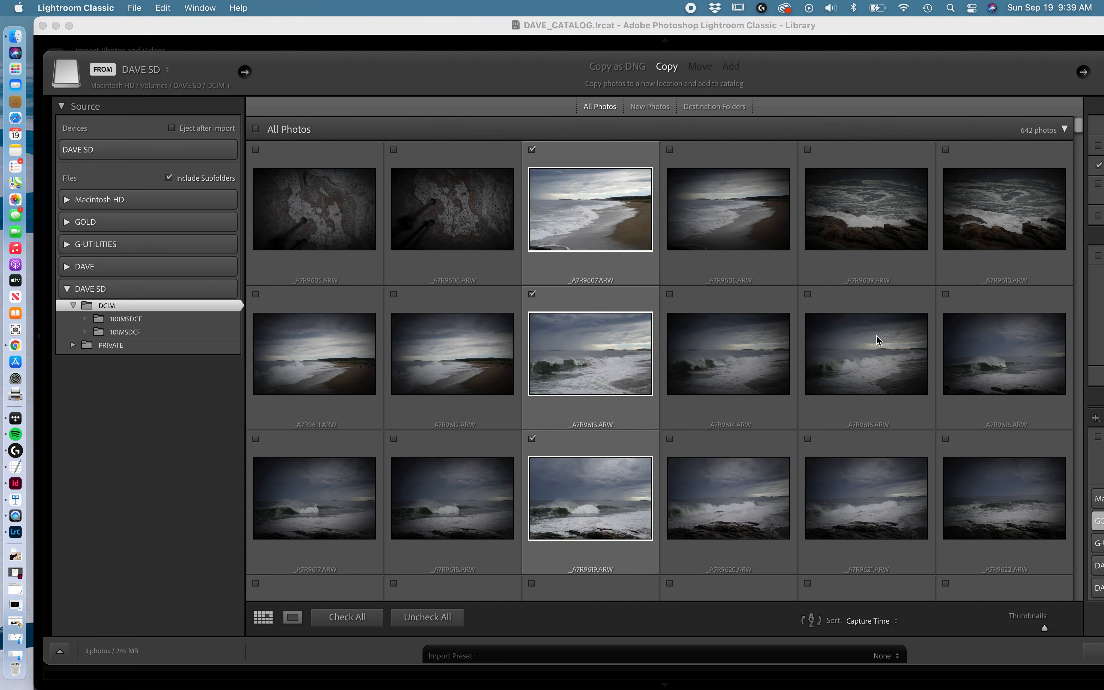
pyautogui.click(946, 295)
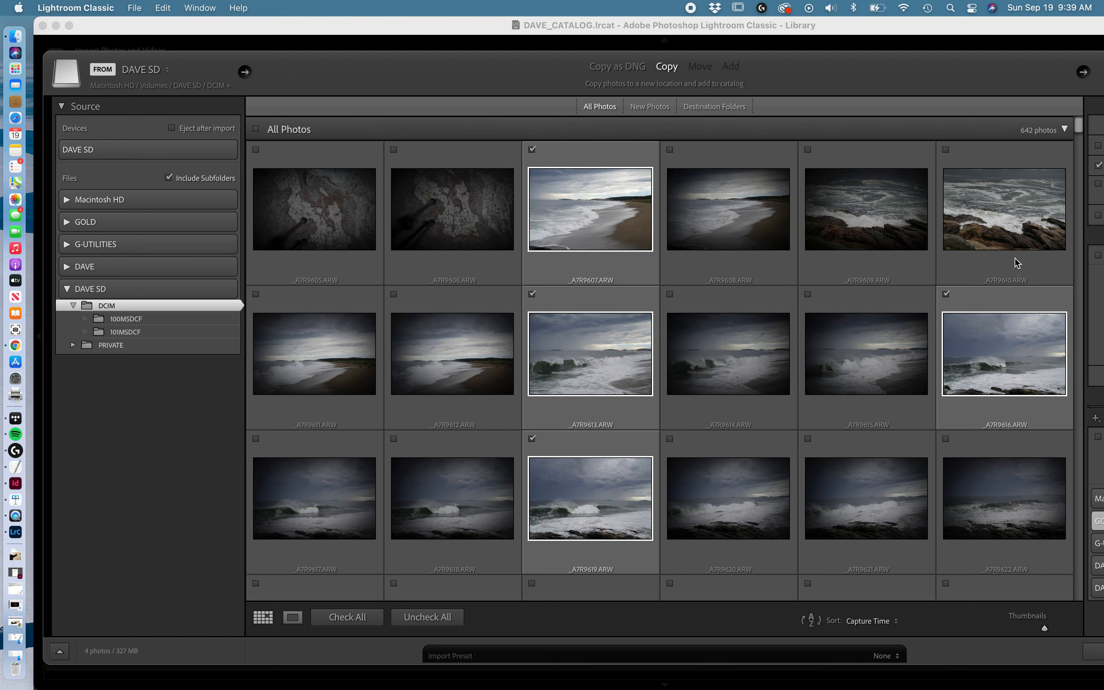
# Expand the Lightroom Classic window to full screen so the destination settings are accessible.
pyautogui.moveTo(848, 26); pyautogui.dragTo(842, 25)
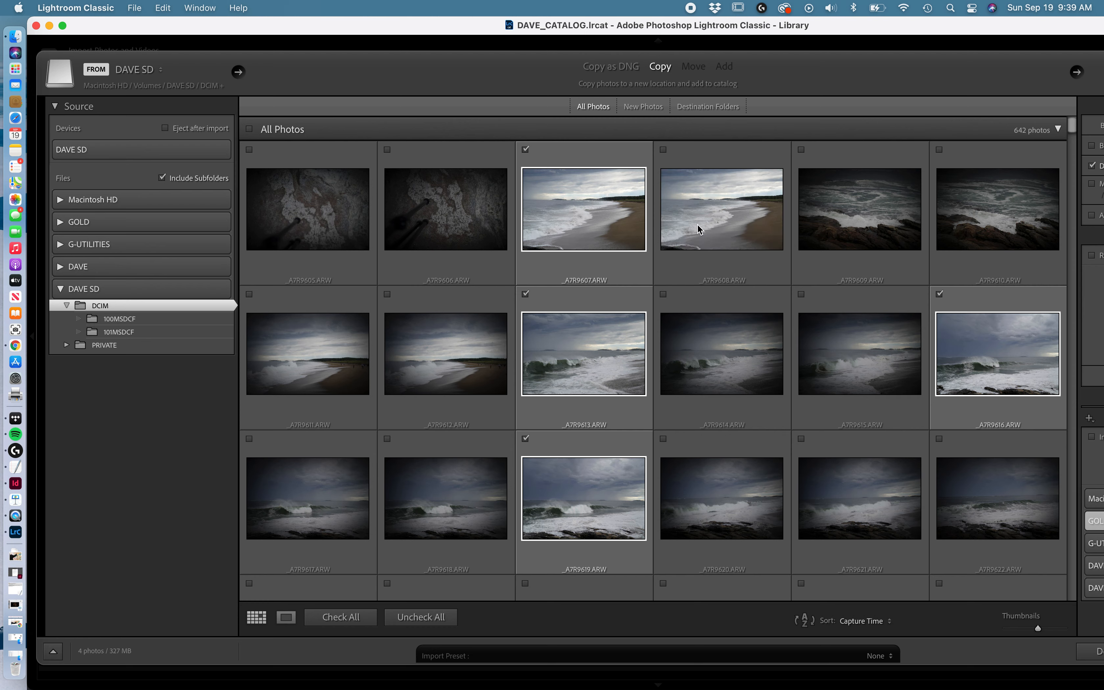
pyautogui.click(723, 67)
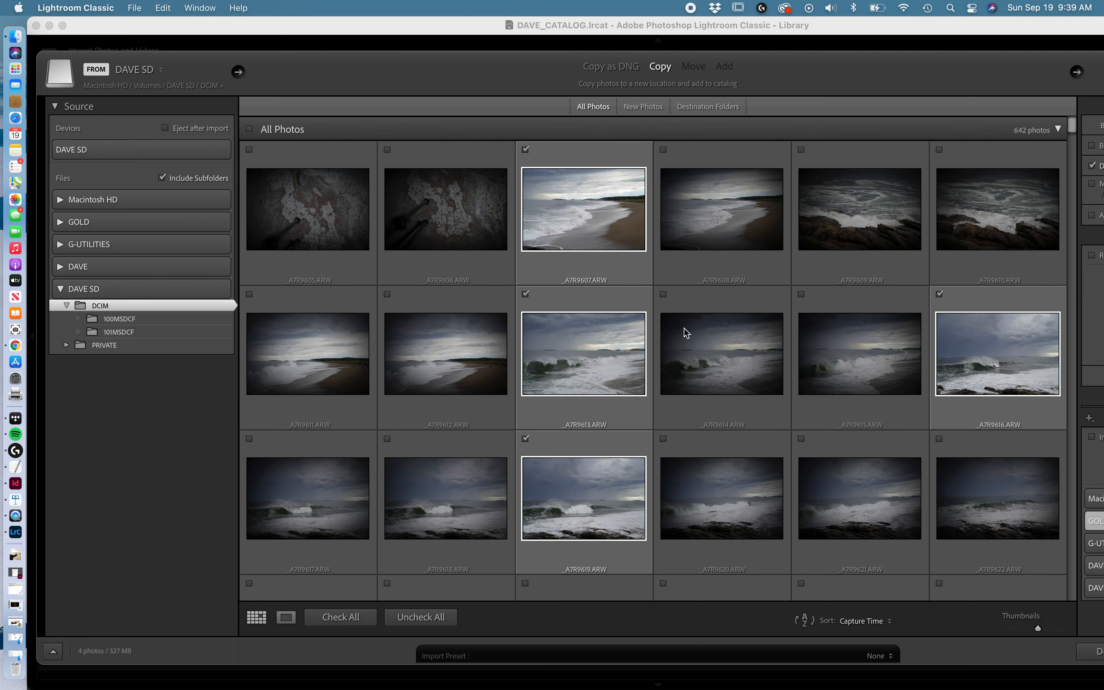
pyautogui.click(63, 25)
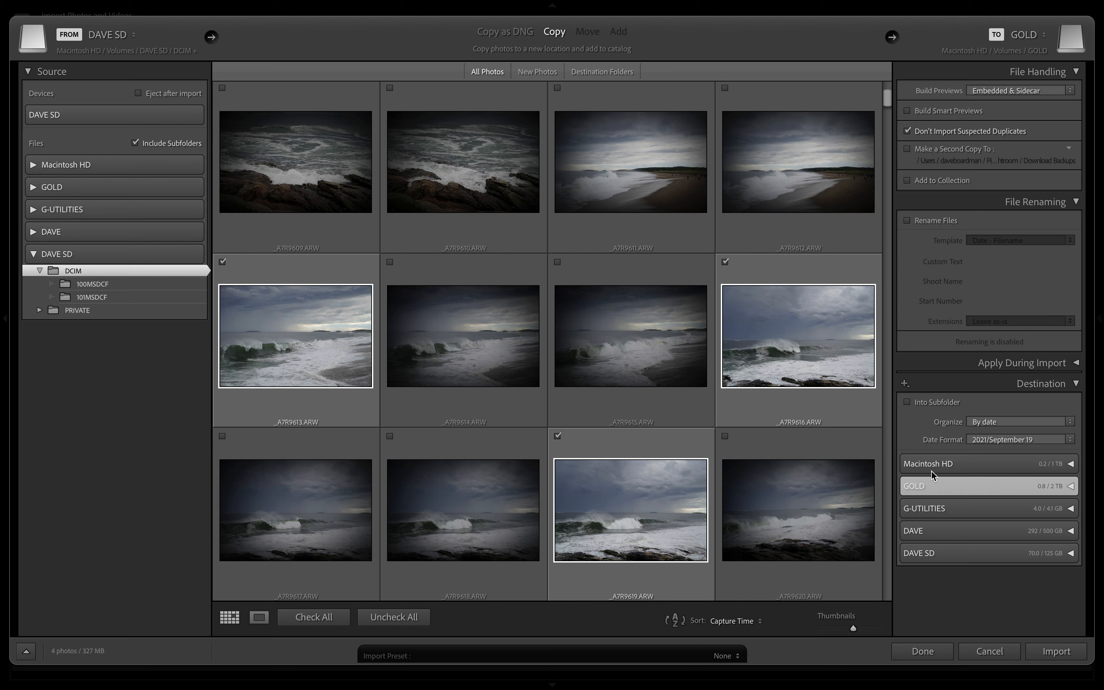
# Set the destination to the IMAGES folder inside david_photography on the DAVE drive and import the checked photos.
pyautogui.click(933, 529)
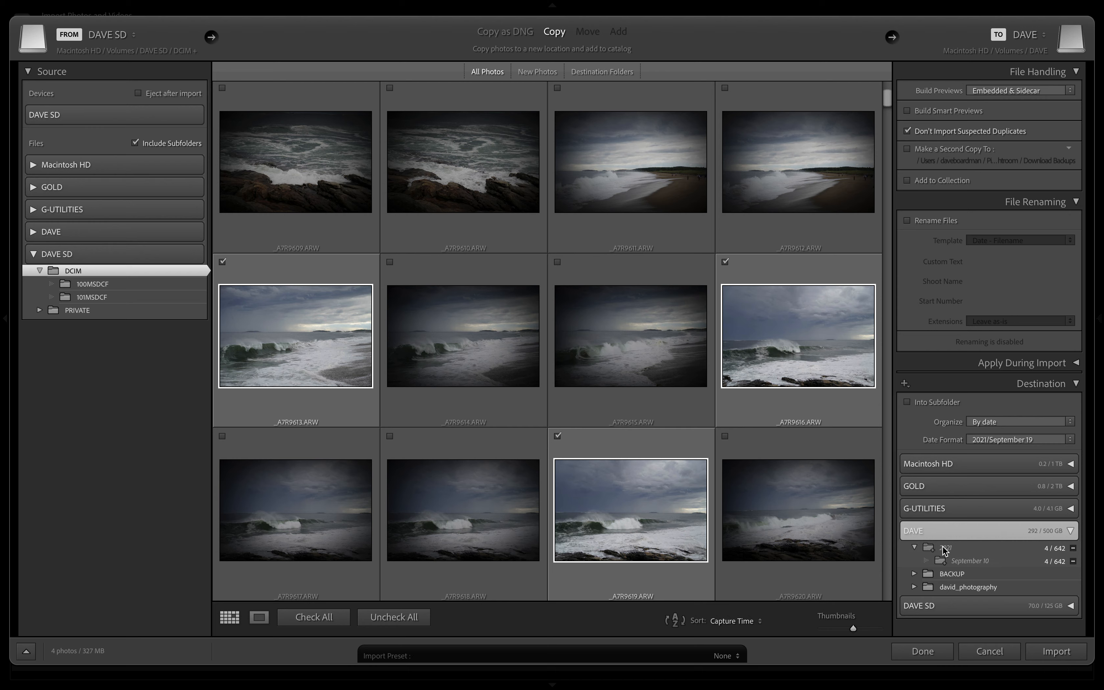
pyautogui.click(915, 587)
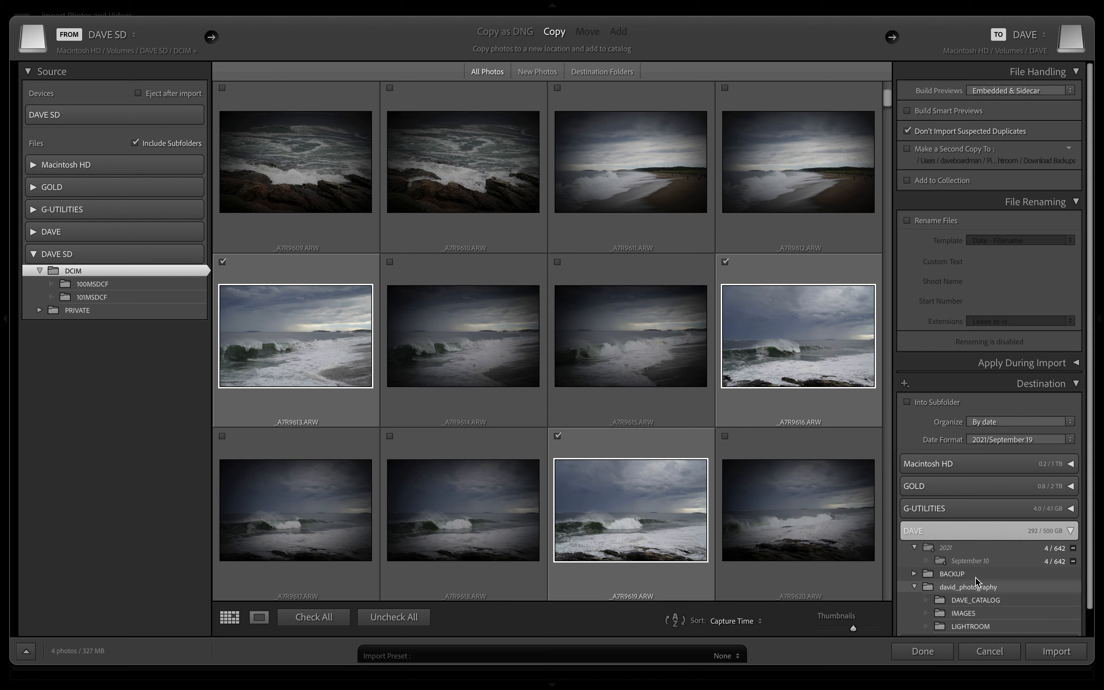
pyautogui.scroll(-1, 976, 577)
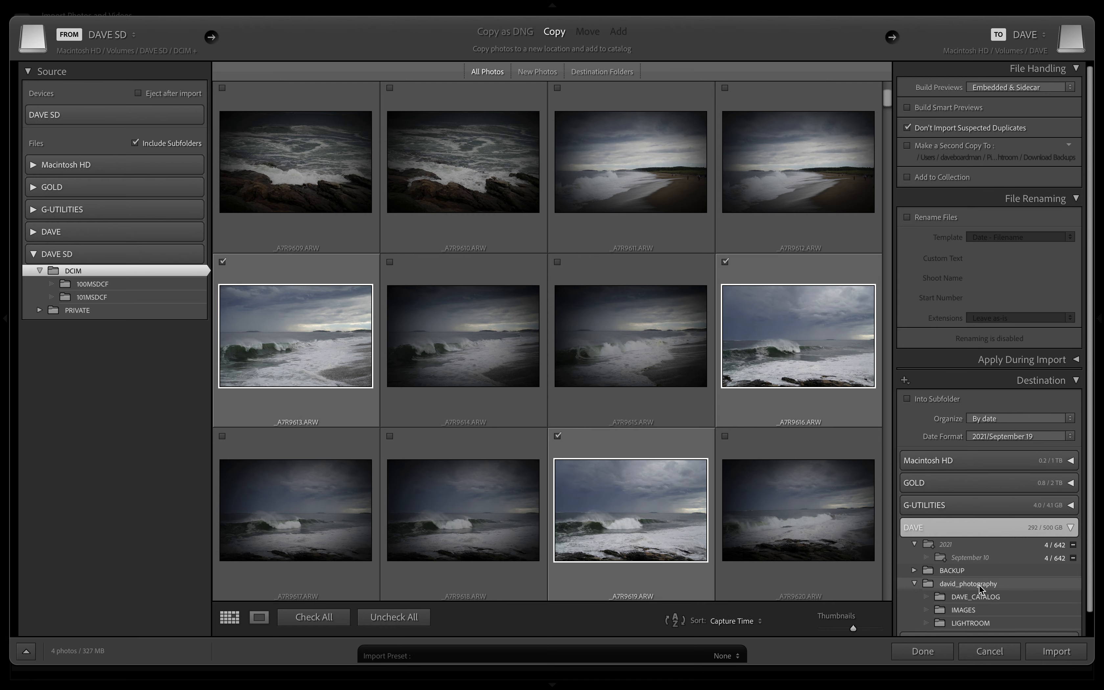
pyautogui.click(956, 610)
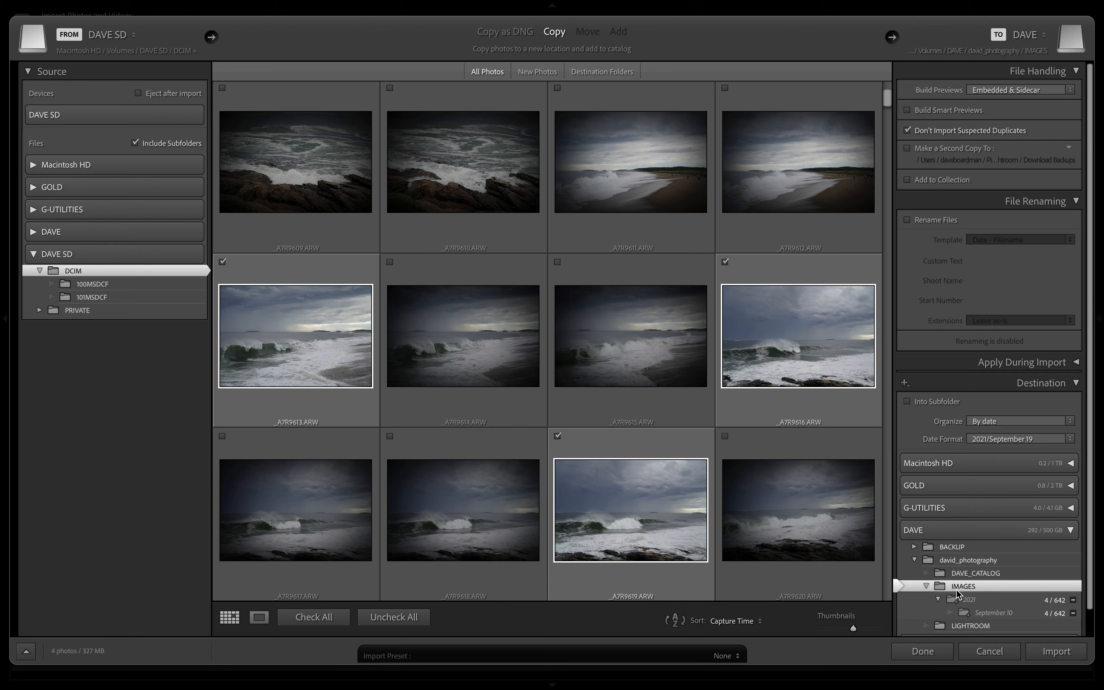
pyautogui.scroll(-5, 1093, 600)
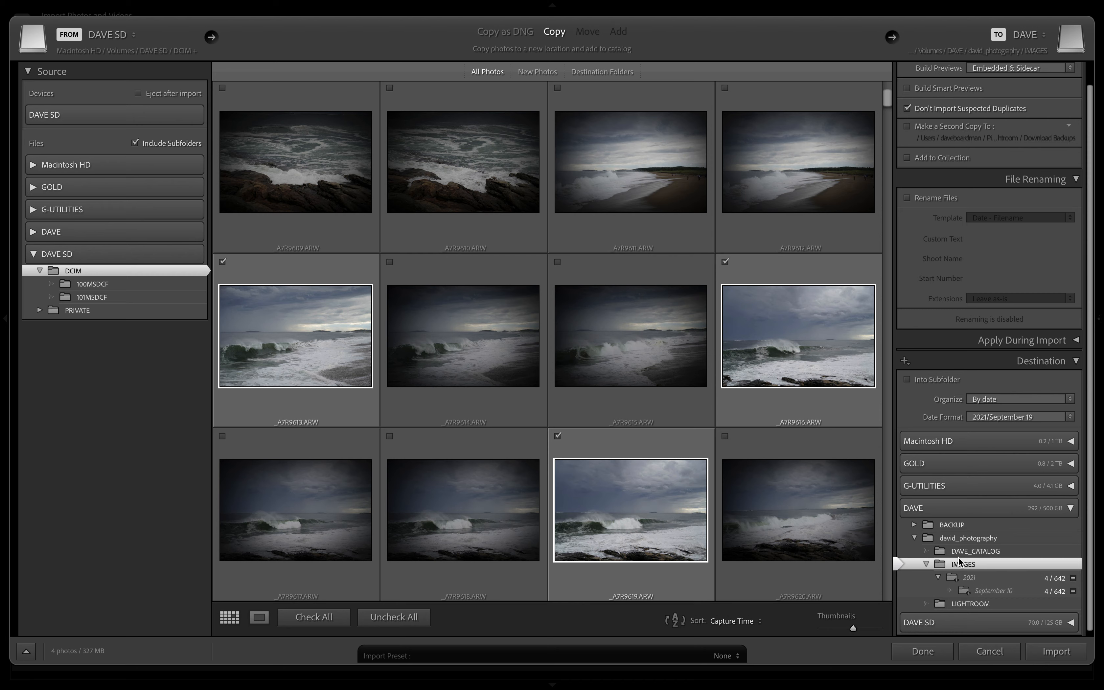
pyautogui.click(1047, 652)
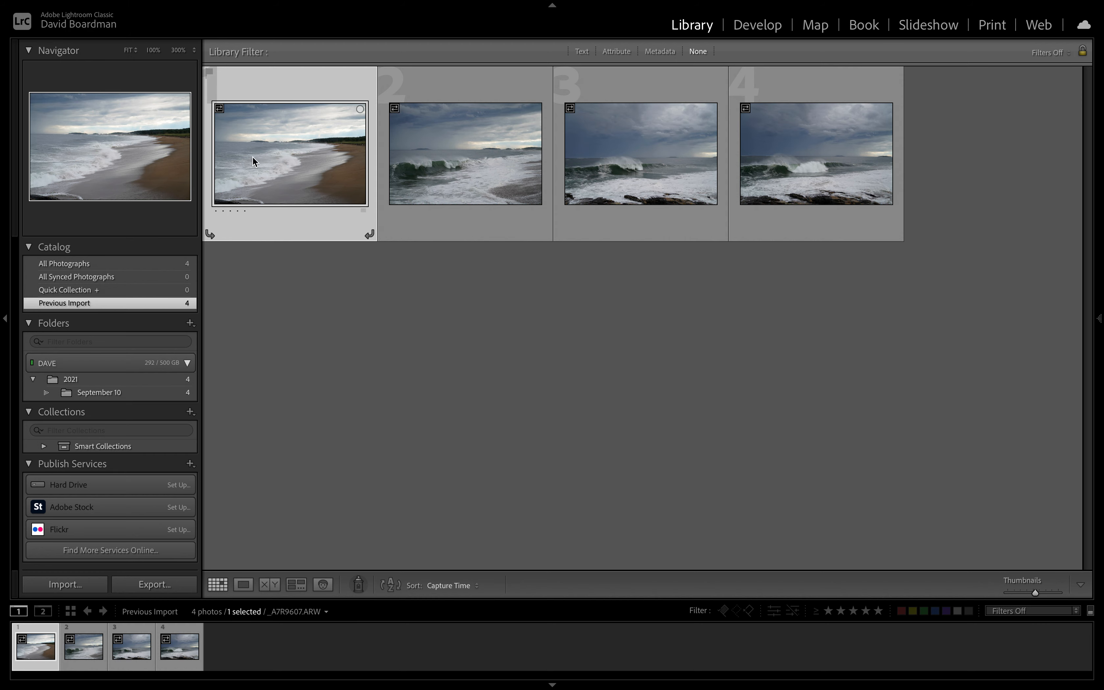
# View the imported beach photo _A7R9607.ARW enlarged, and return to the thumbnail grid.
pyautogui.doubleClick(298, 169)
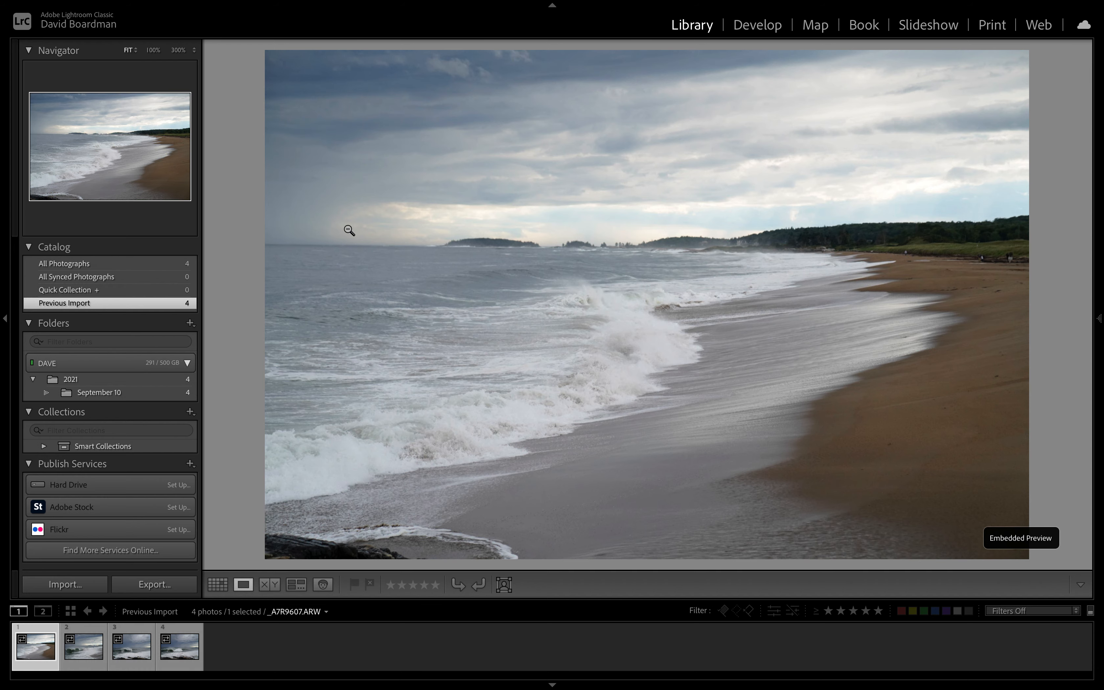
pyautogui.click(217, 585)
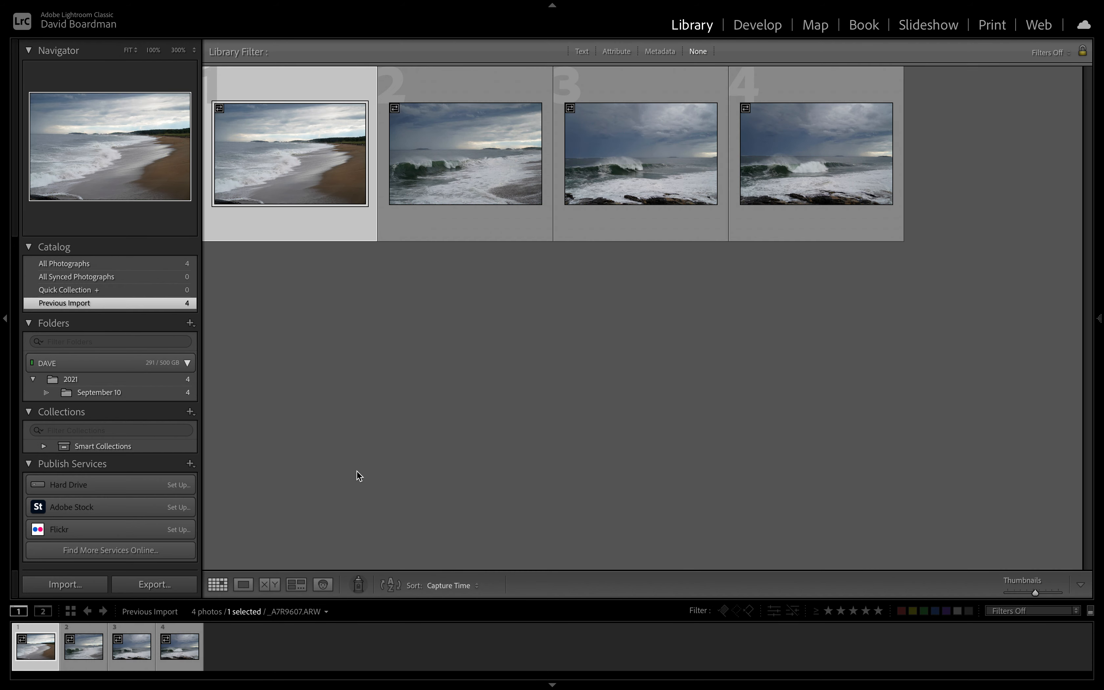
# Build 1:1 previews for all four imported photos.
pyautogui.click(871, 280)
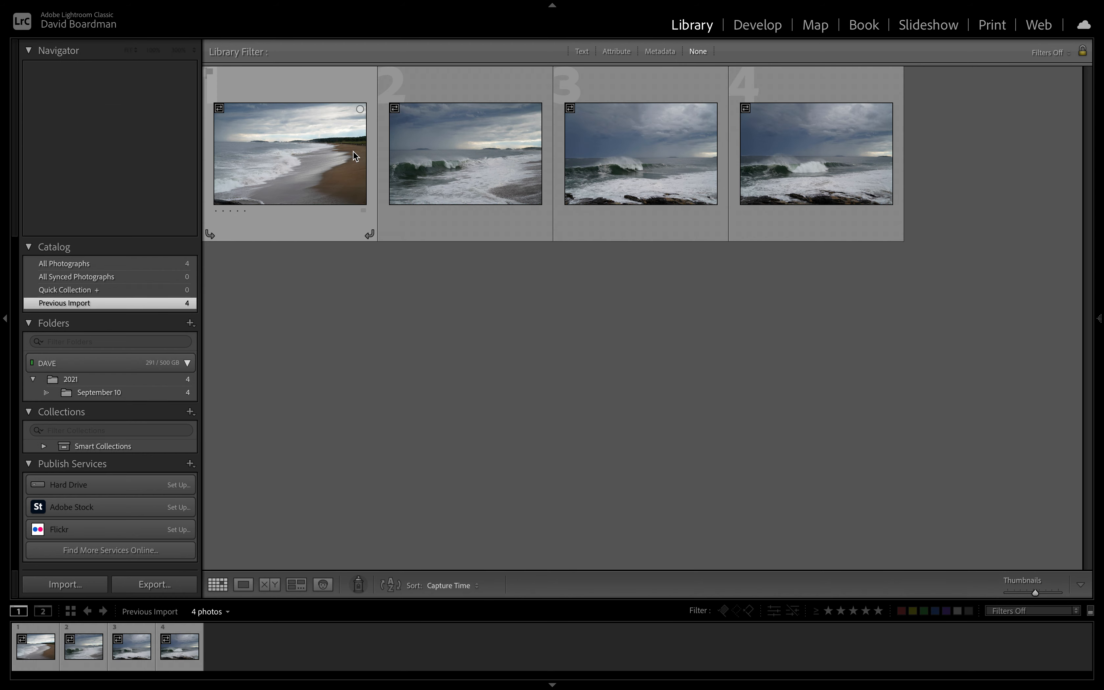
pyautogui.hotkey('ctrl', 'a')
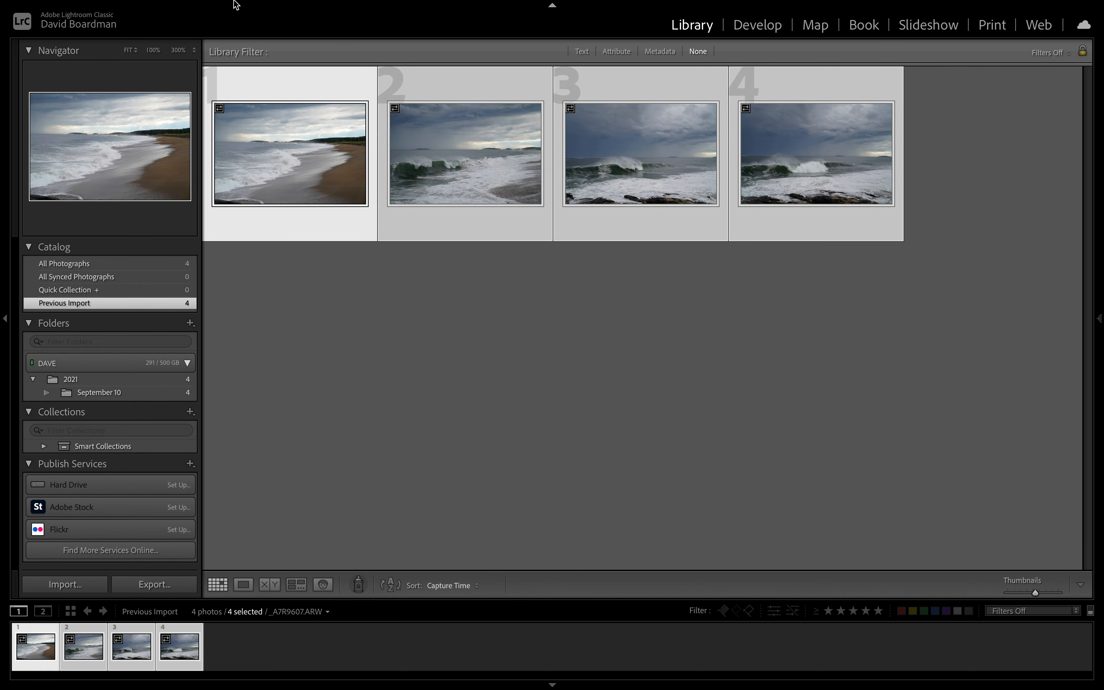
pyautogui.click(200, 9)
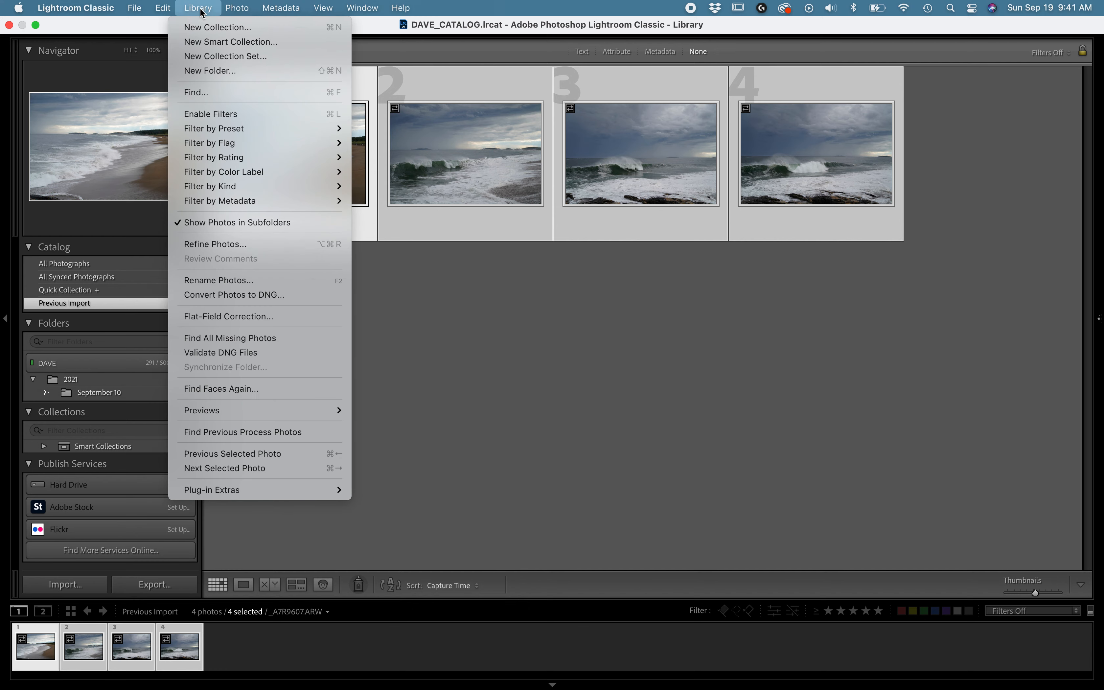
pyautogui.moveTo(235, 408)
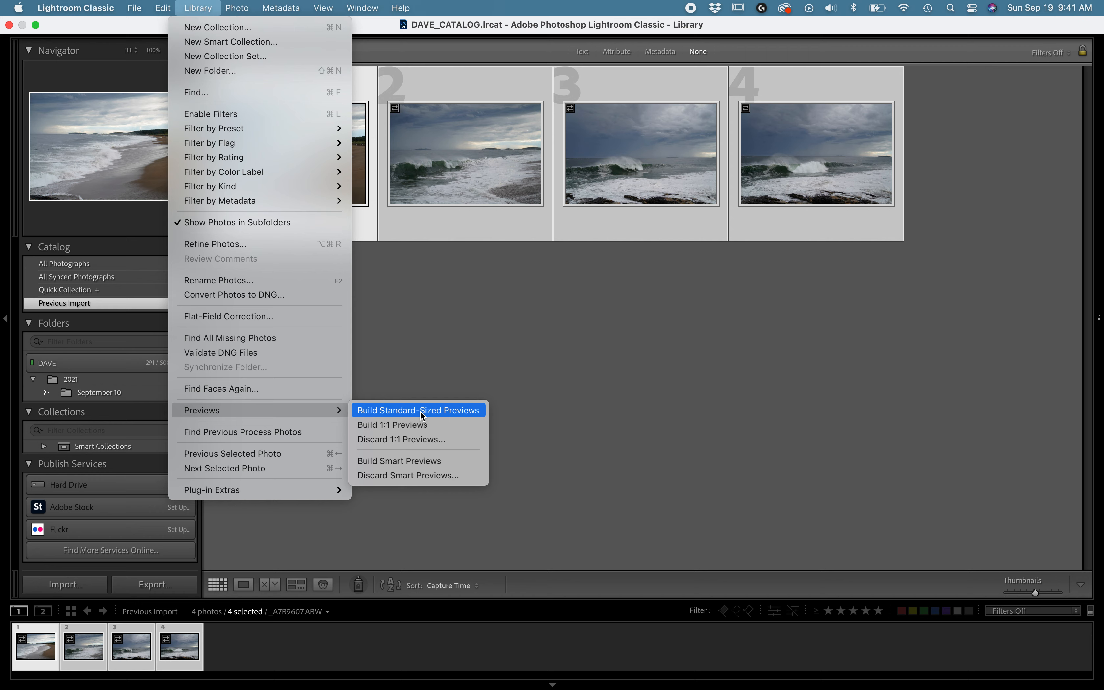
pyautogui.click(409, 425)
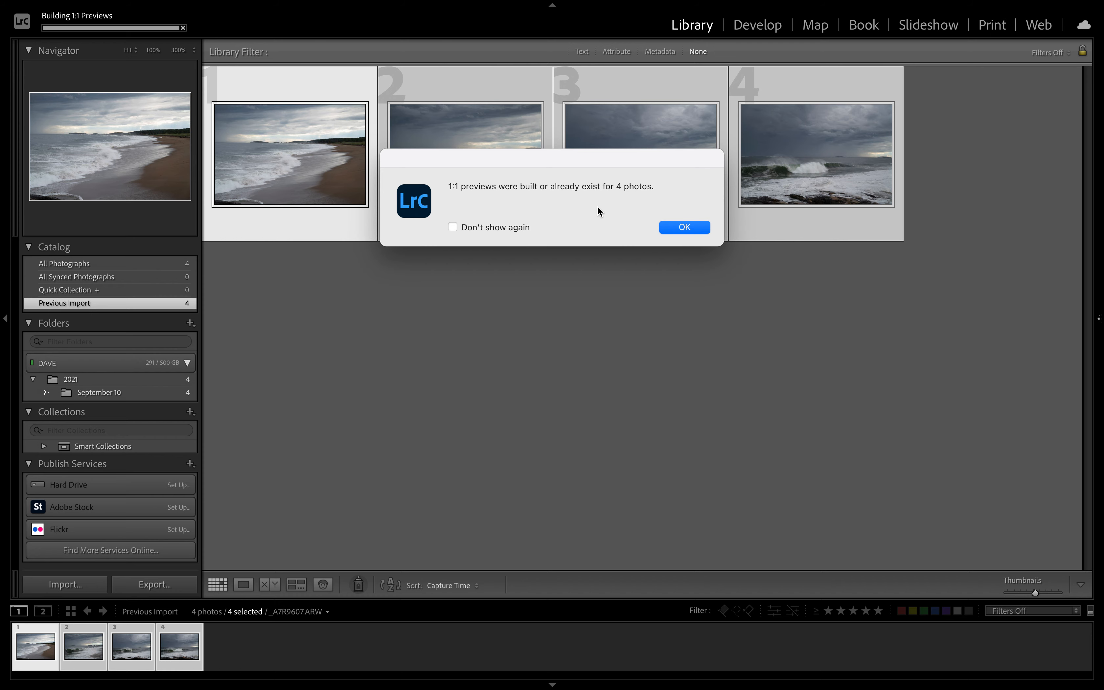
pyautogui.click(674, 226)
# Inspect the waves, shoreline and wet sand of beach photo _A7R9607 at 100%, and return to the thumbnail grid.
pyautogui.doubleClick(356, 165)
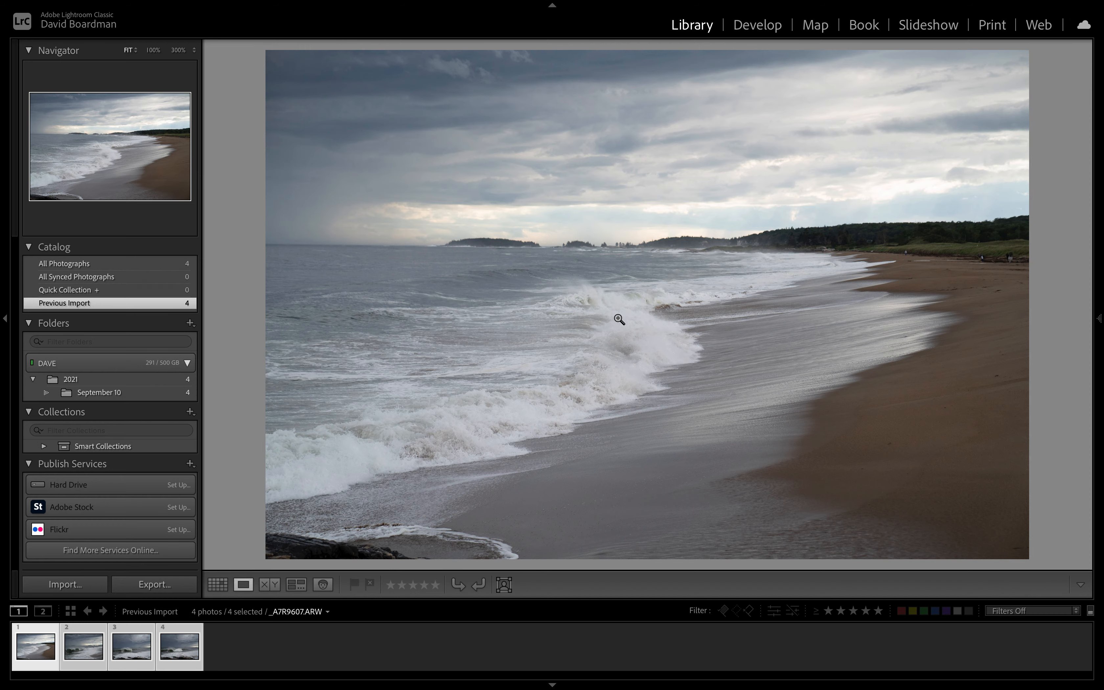
pyautogui.click(576, 345)
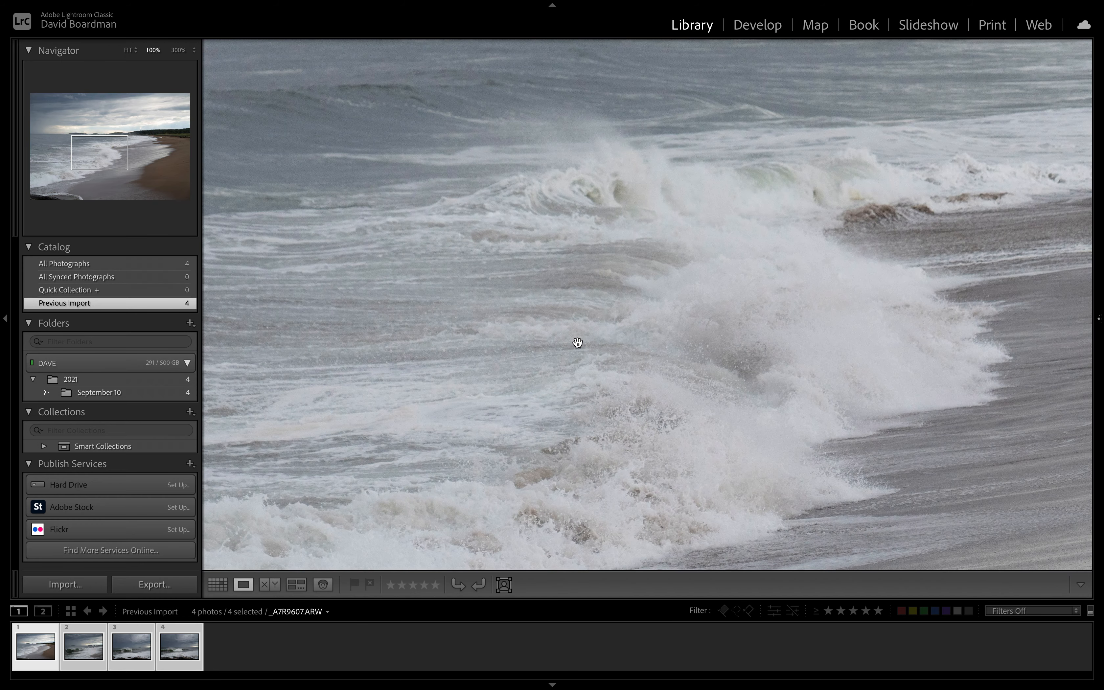
pyautogui.click(682, 260)
pyautogui.click(822, 282)
pyautogui.moveTo(819, 238); pyautogui.dragTo(641, 242)
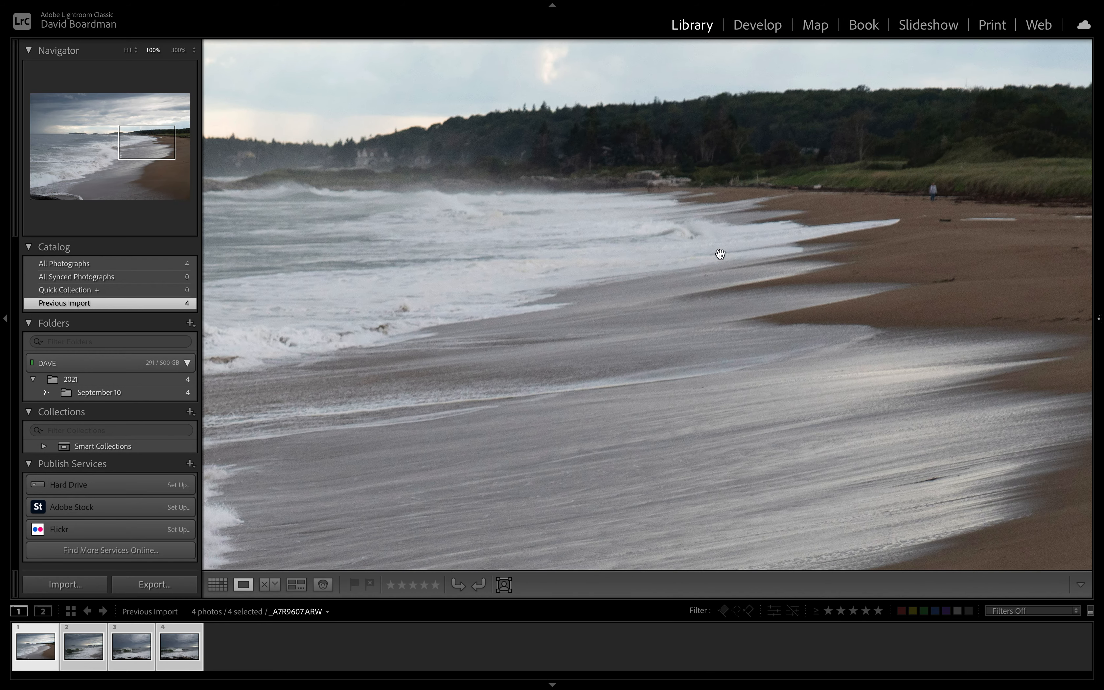
pyautogui.click(846, 201)
pyautogui.click(906, 253)
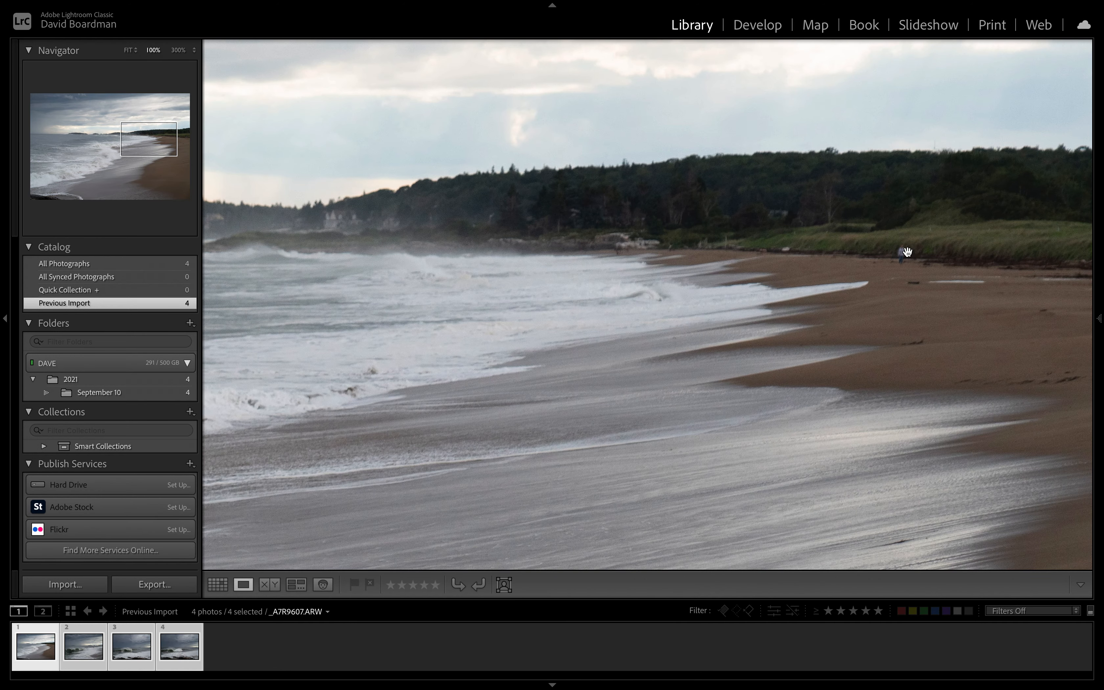
pyautogui.click(567, 328)
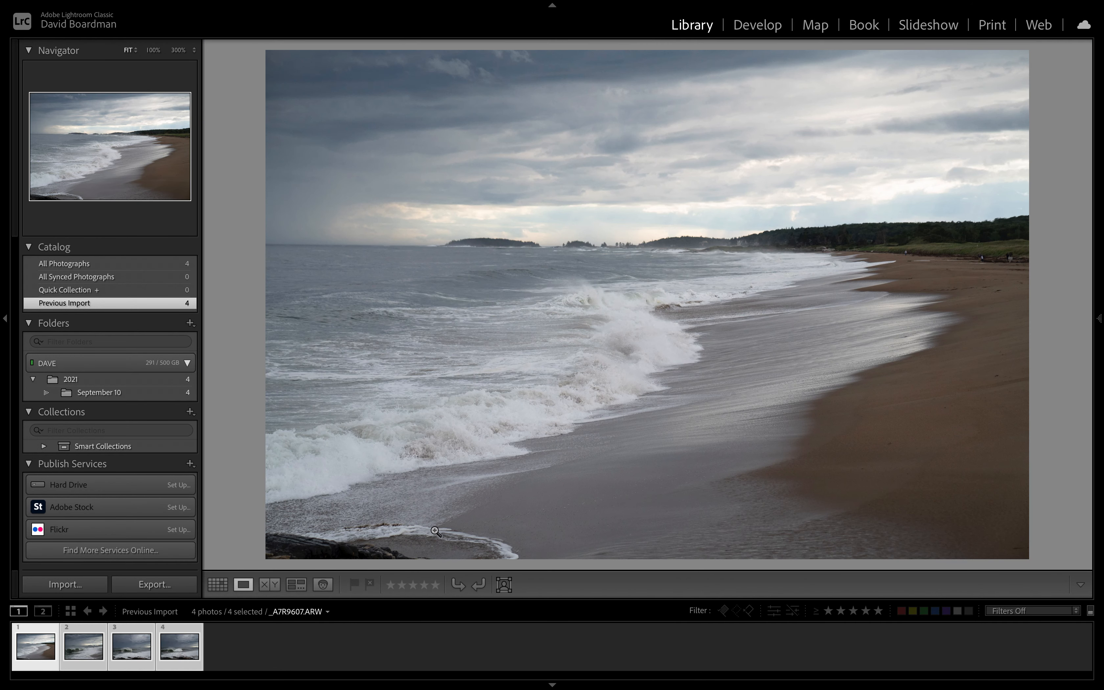
pyautogui.click(759, 472)
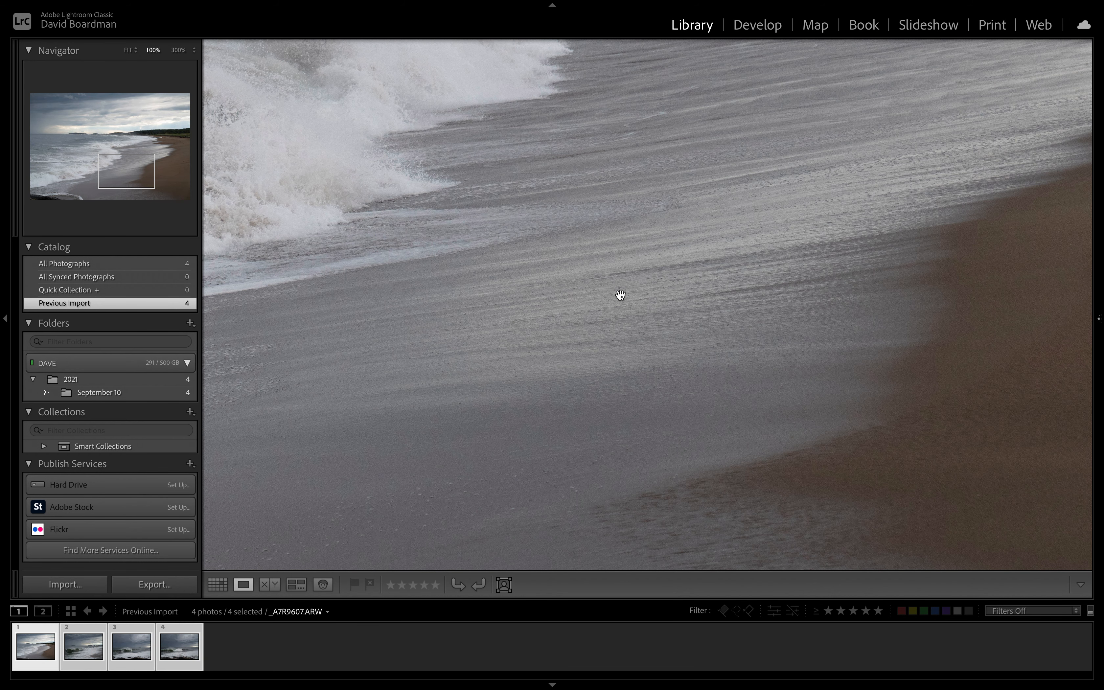
pyautogui.click(557, 300)
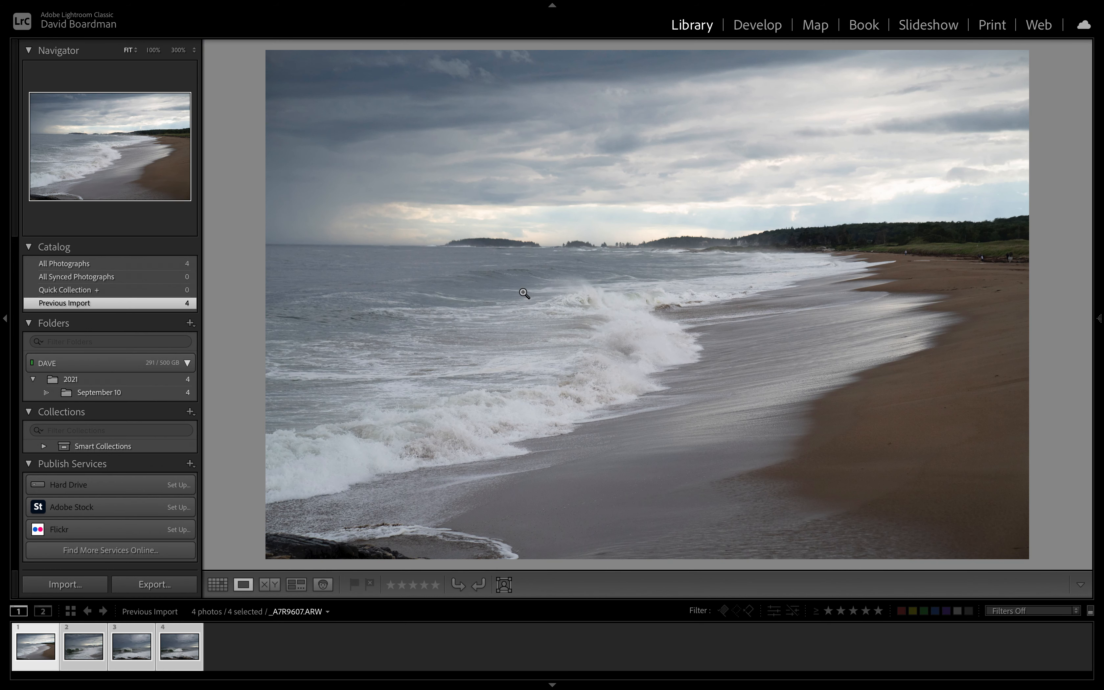
pyautogui.click(217, 584)
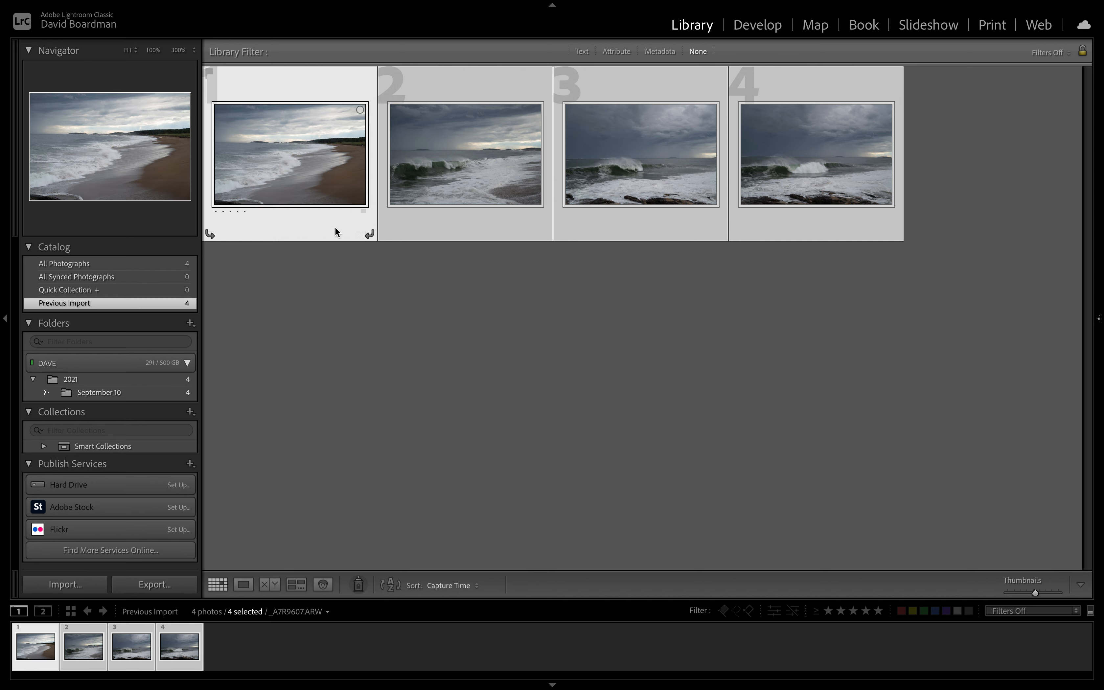
# Rate beach photo _A7R9607 five stars and photo _A7R9613 four stars in the enlarged single-photo view.
pyautogui.click(291, 224)
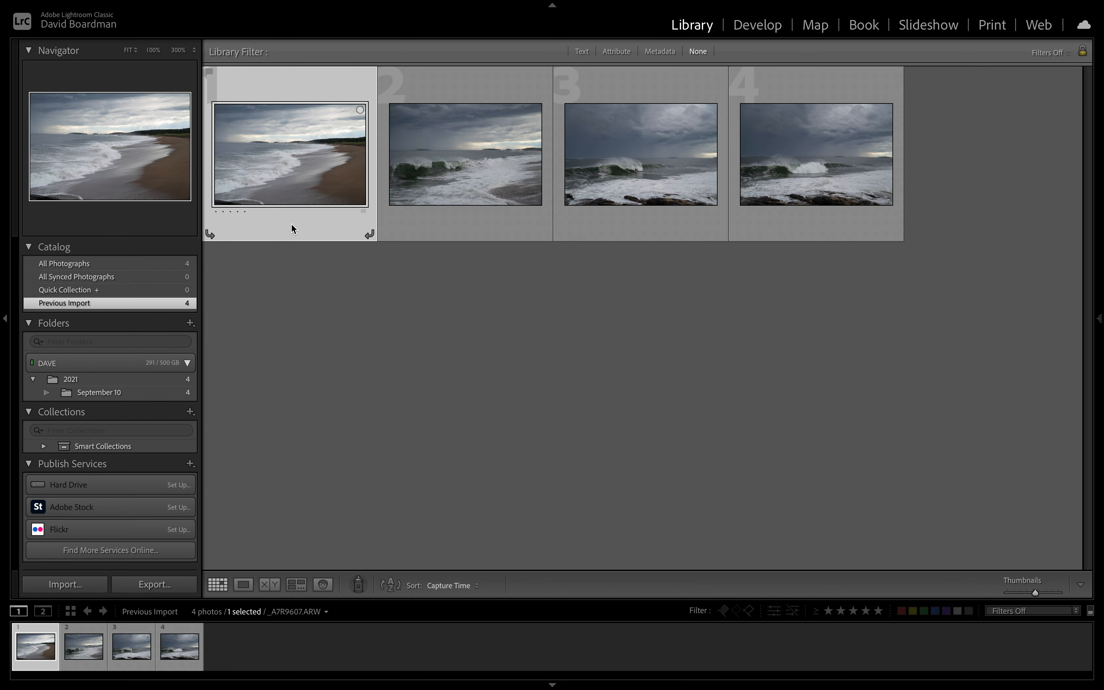
pyautogui.click(244, 584)
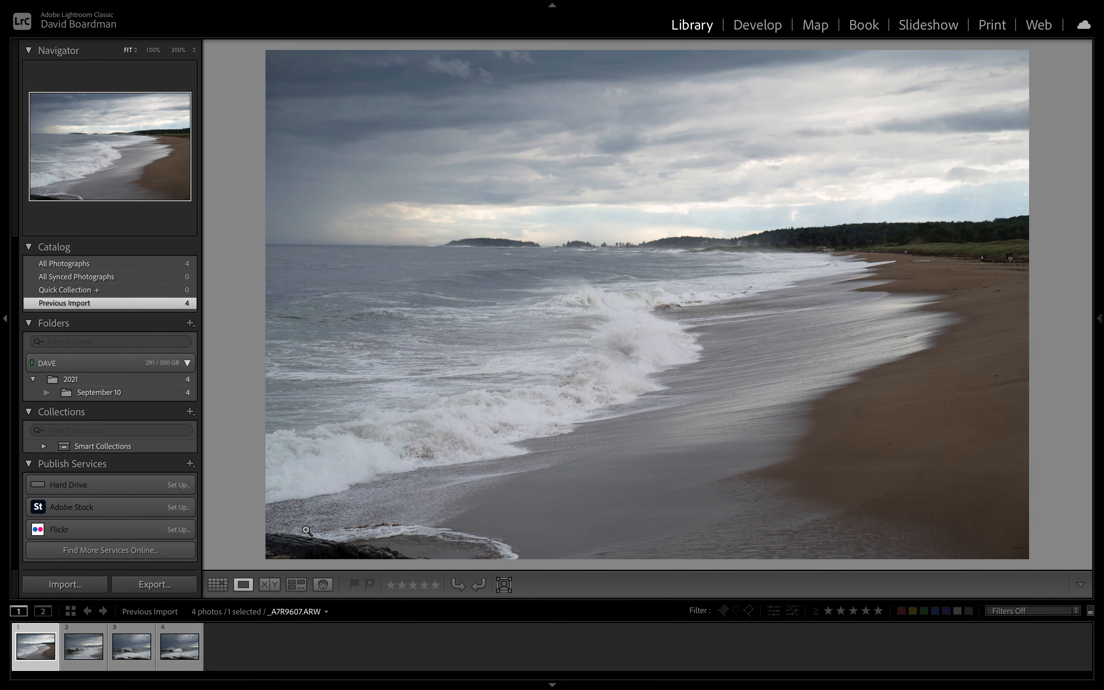
pyautogui.click(436, 585)
pyautogui.press('Right')
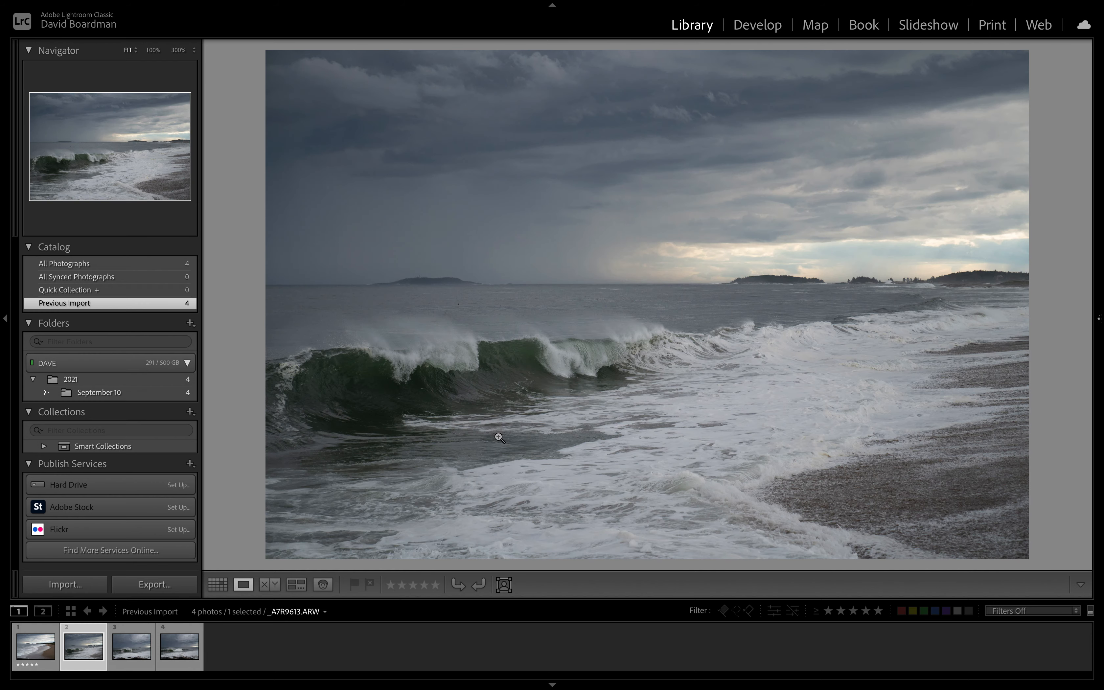
pyautogui.press('4')
# Rate photos _A7R9616 and _A7R9619 five stars each, and return to the thumbnail grid.
pyautogui.press('Right')
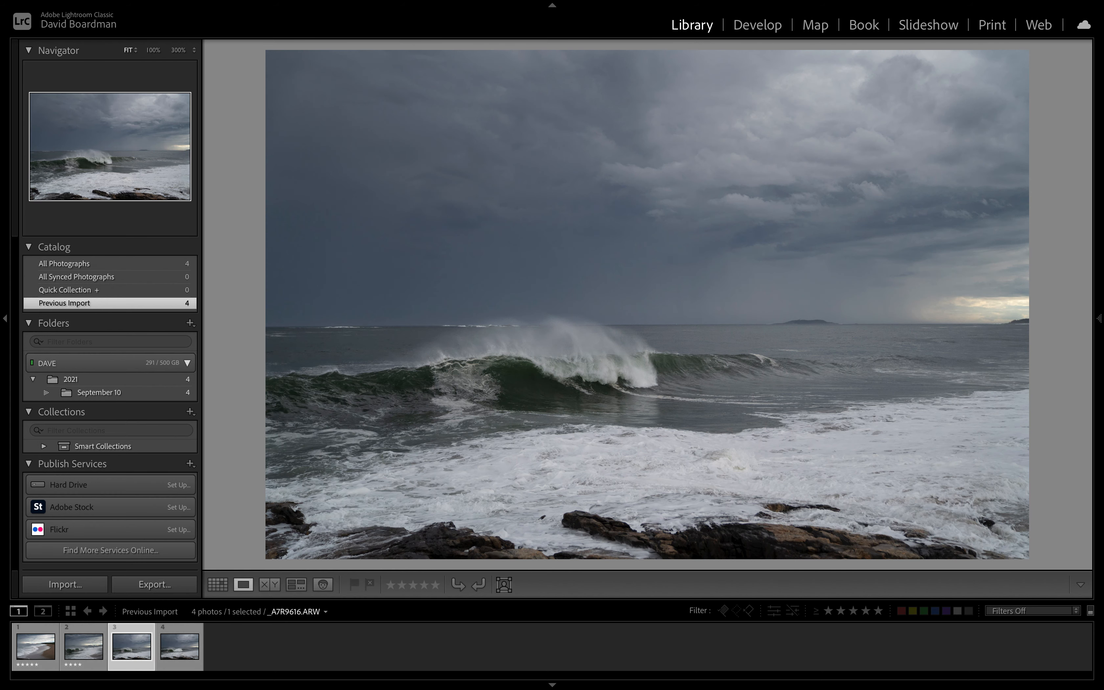
pyautogui.press('5')
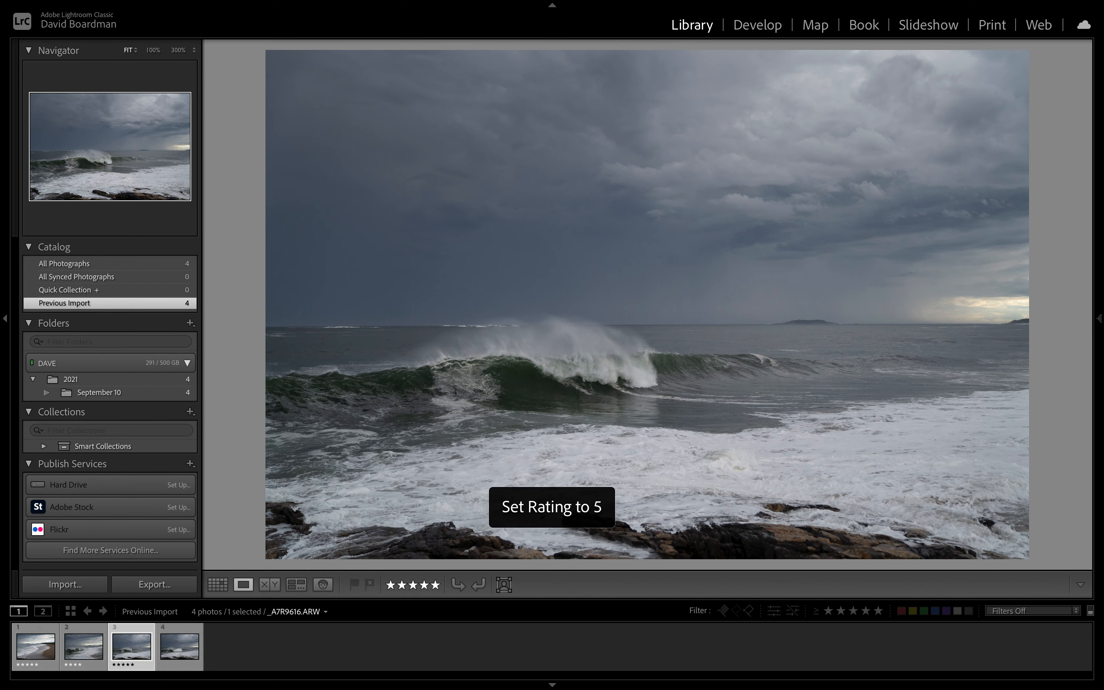
pyautogui.press('Right')
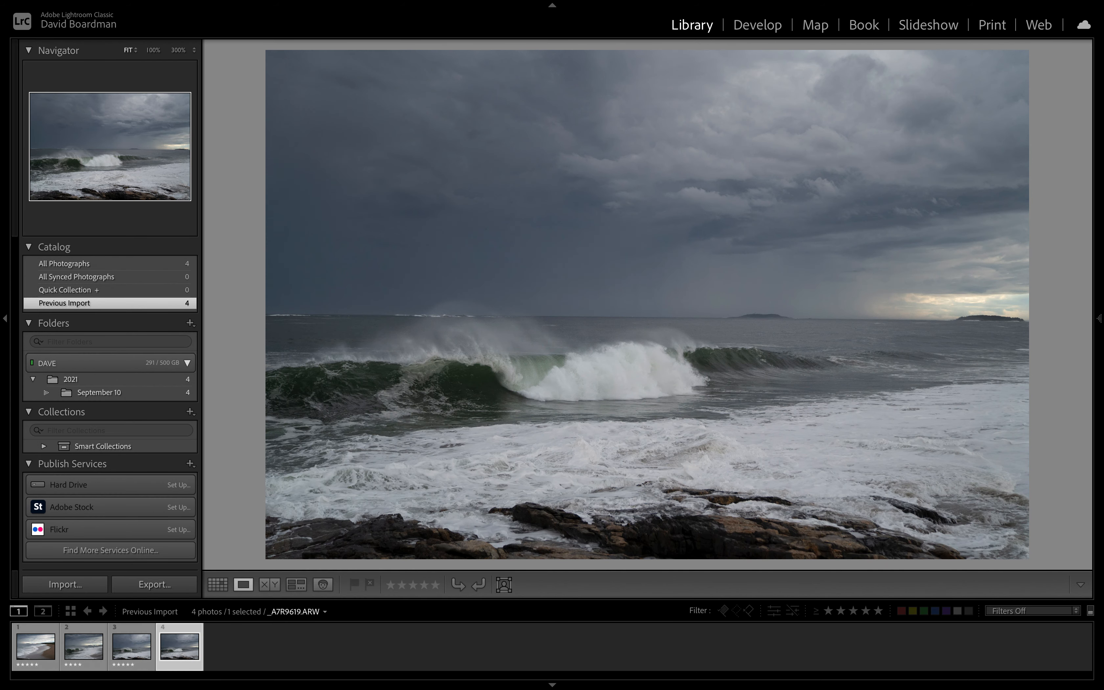
pyautogui.press('5')
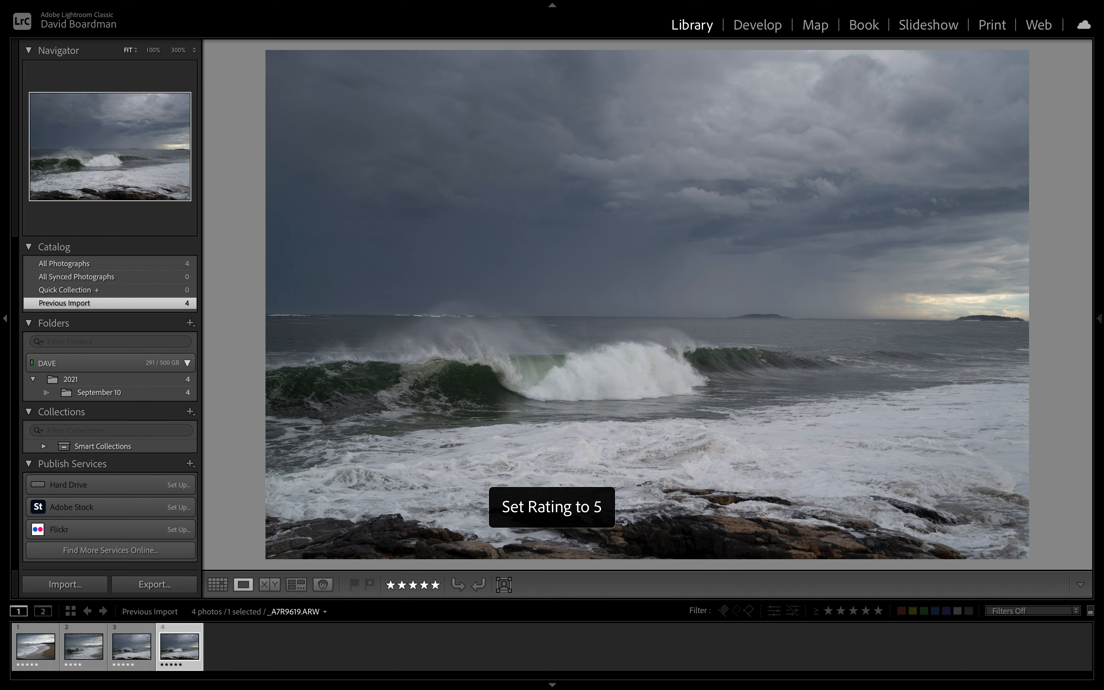
pyautogui.press('Left')
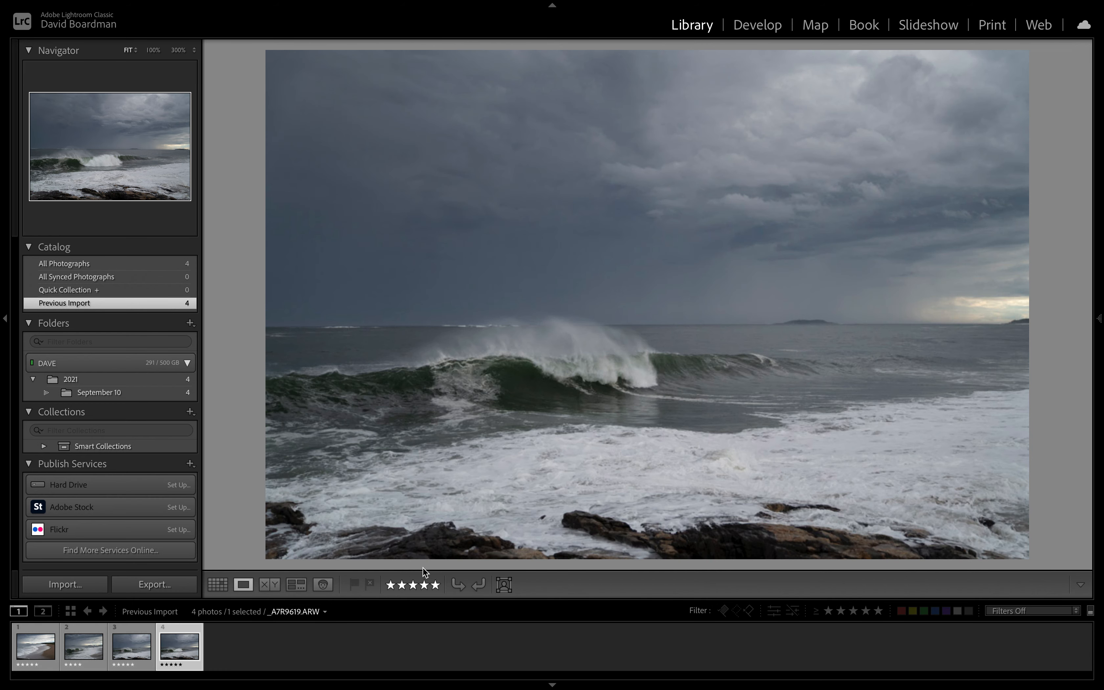
pyautogui.click(217, 585)
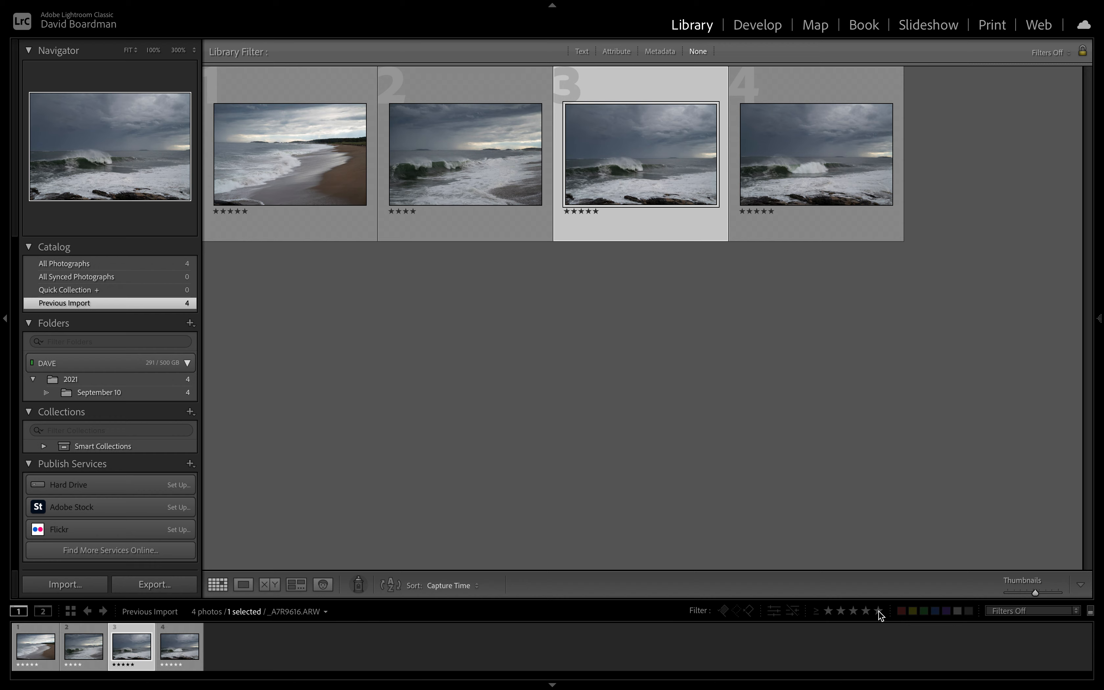
# Filter the imported photos by rating, trying four stars and higher and settling on five stars.
pyautogui.click(1017, 611)
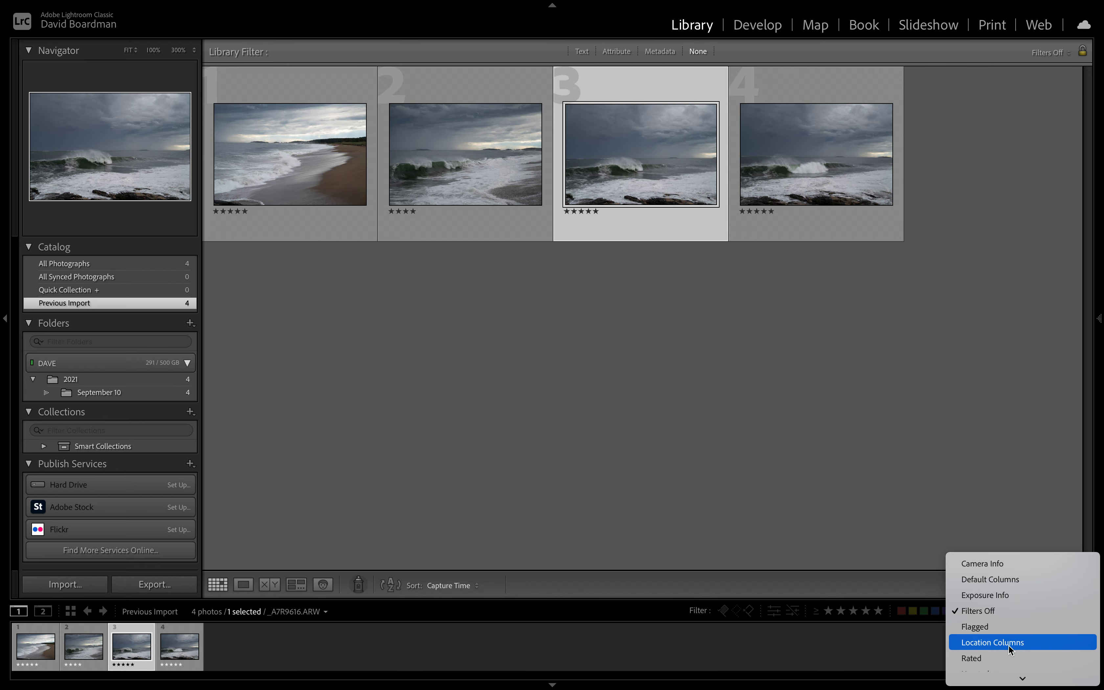
pyautogui.click(1008, 658)
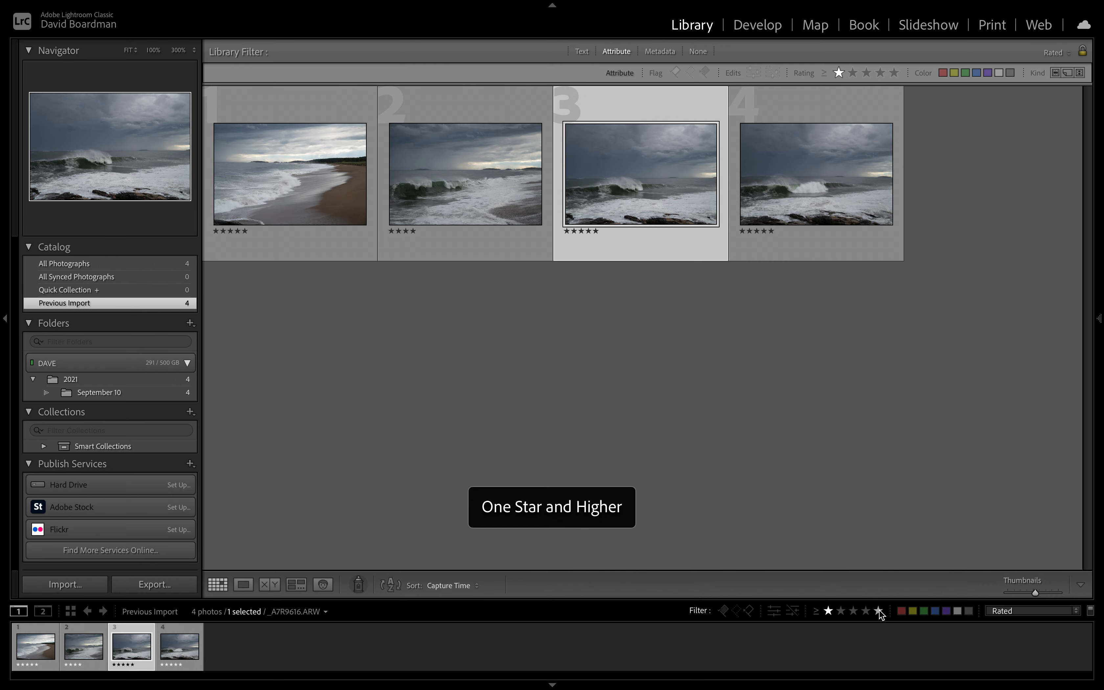
pyautogui.click(879, 612)
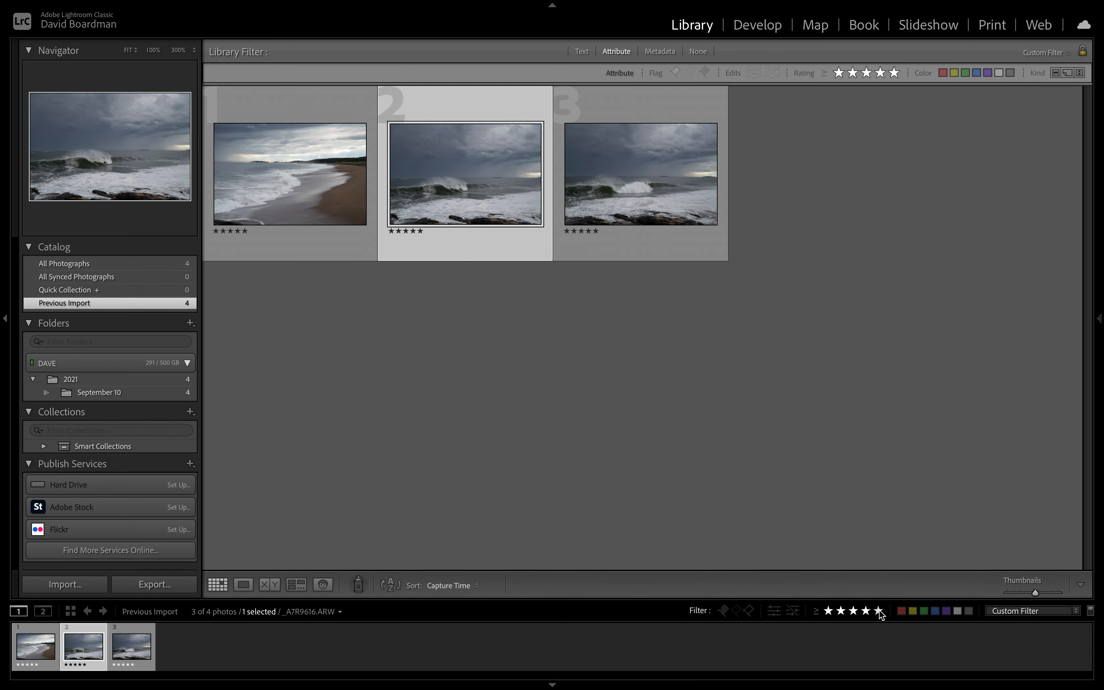
pyautogui.click(866, 612)
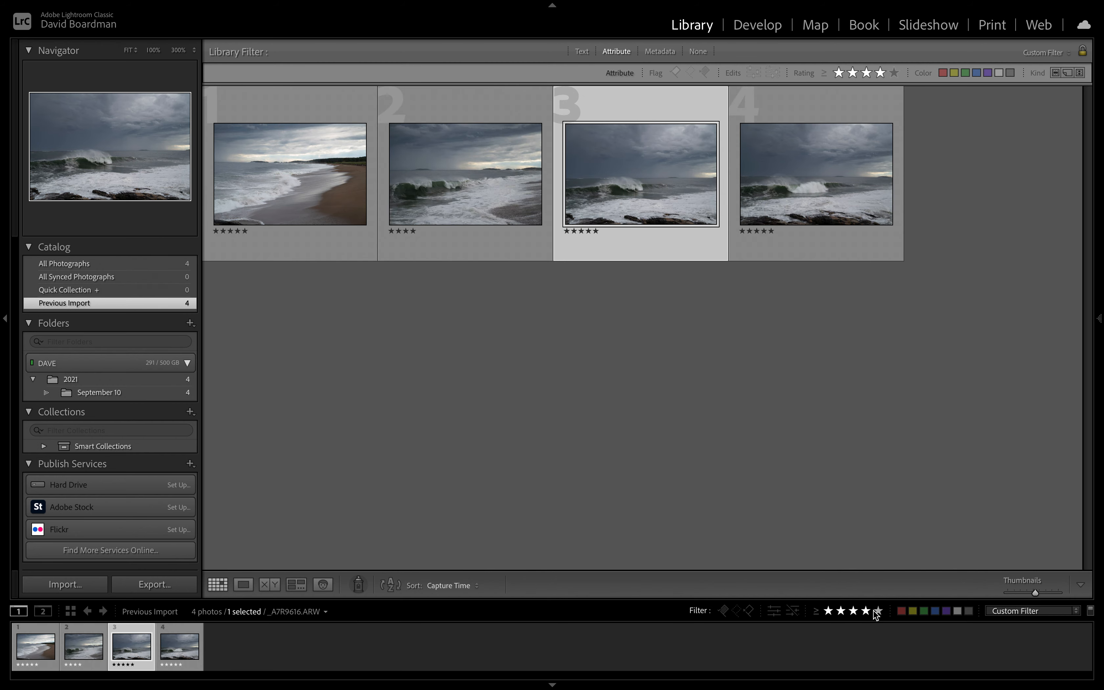
pyautogui.click(878, 611)
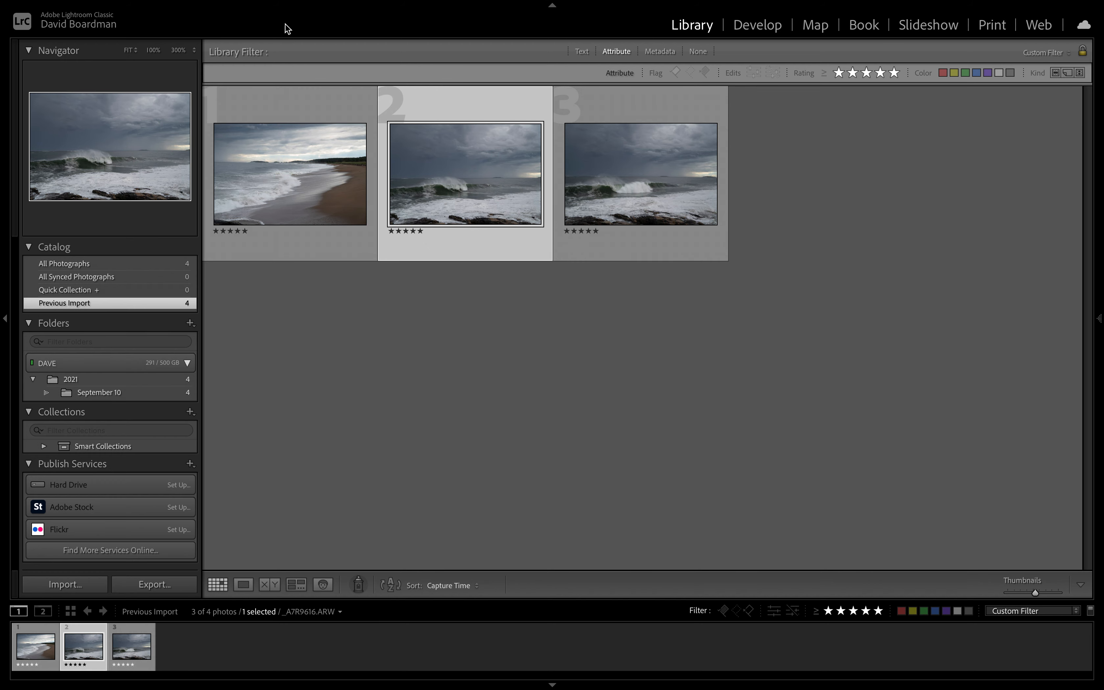
# Create a collection named REID STATE PARK without including the selected photos.
pyautogui.moveTo(277, 21)
pyautogui.click(190, 412)
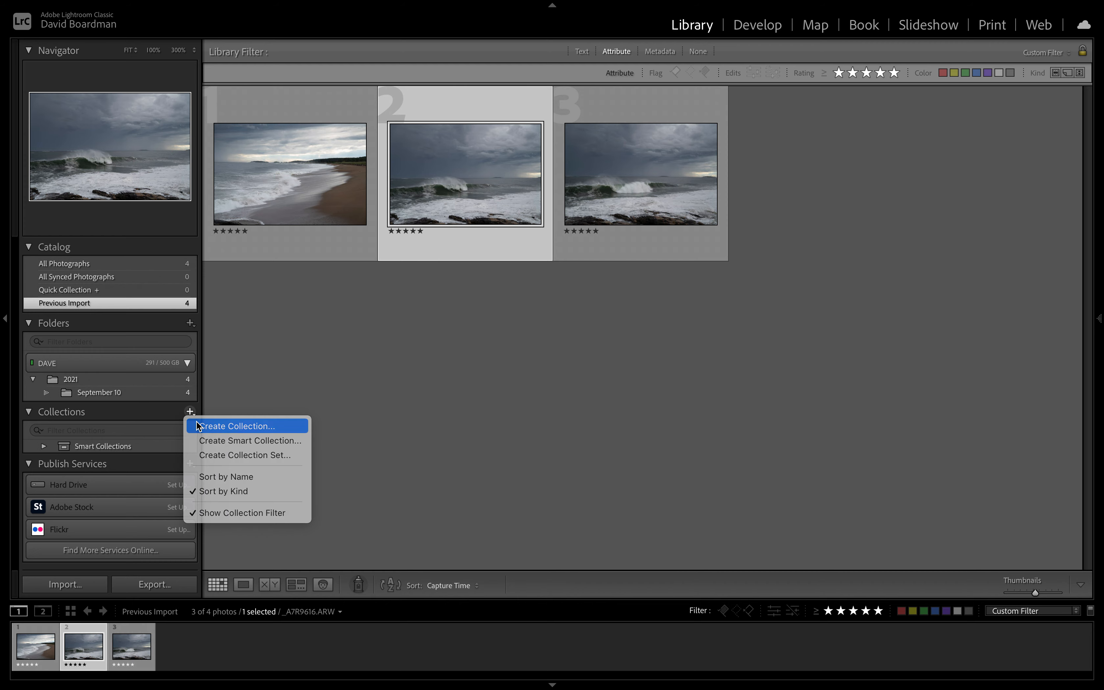
pyautogui.click(197, 426)
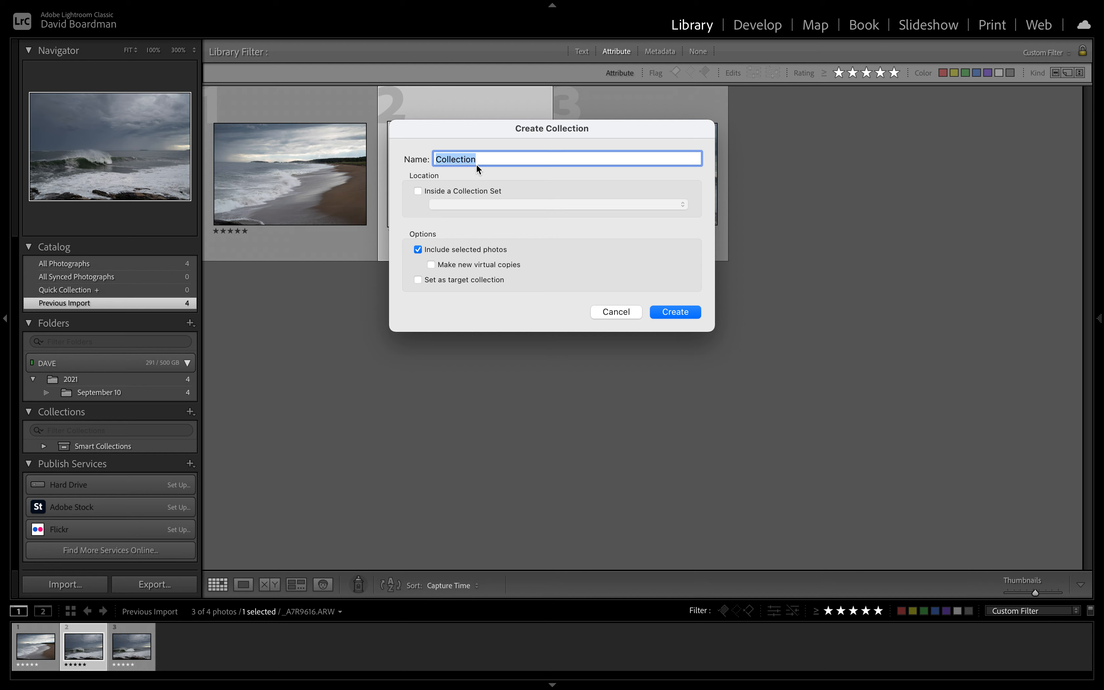
pyautogui.write('BEAC')
pyautogui.press('BackSpace')
pyautogui.press('BackSpace')
pyautogui.press('BackSpace')
pyautogui.press('BackSpace')
pyautogui.write('REID STATE PARK')
pyautogui.click(419, 250)
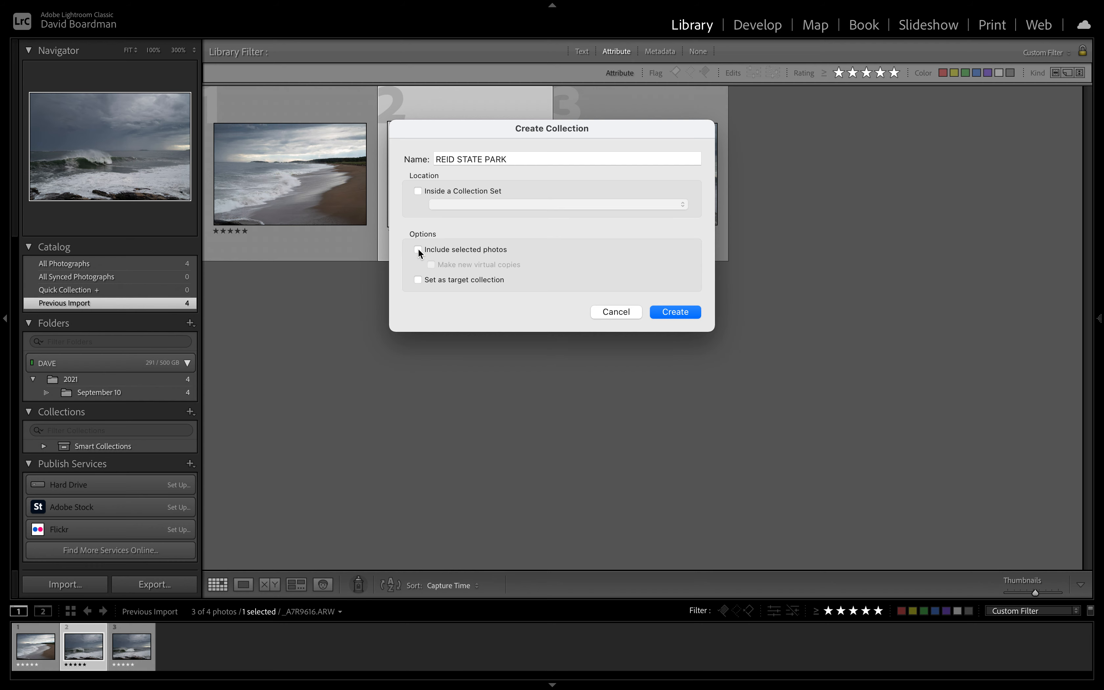
pyautogui.click(675, 312)
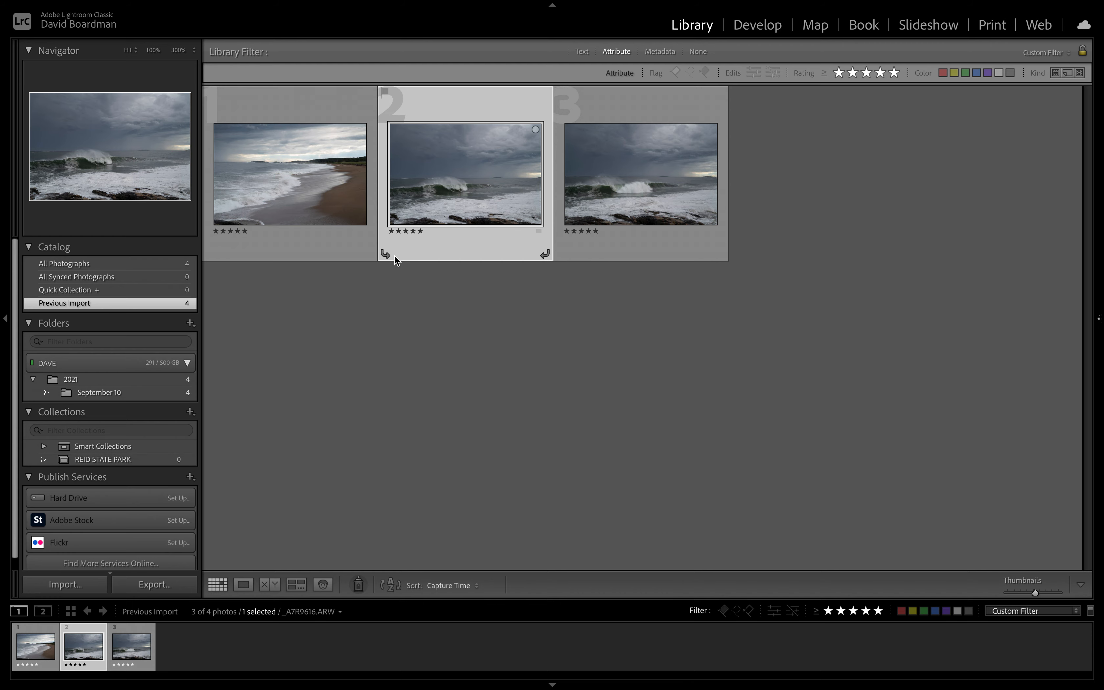
# Filter to four stars and higher, and add photos _A7R9607 and _A7R9613 to the REID STATE PARK collection.
pyautogui.click(452, 322)
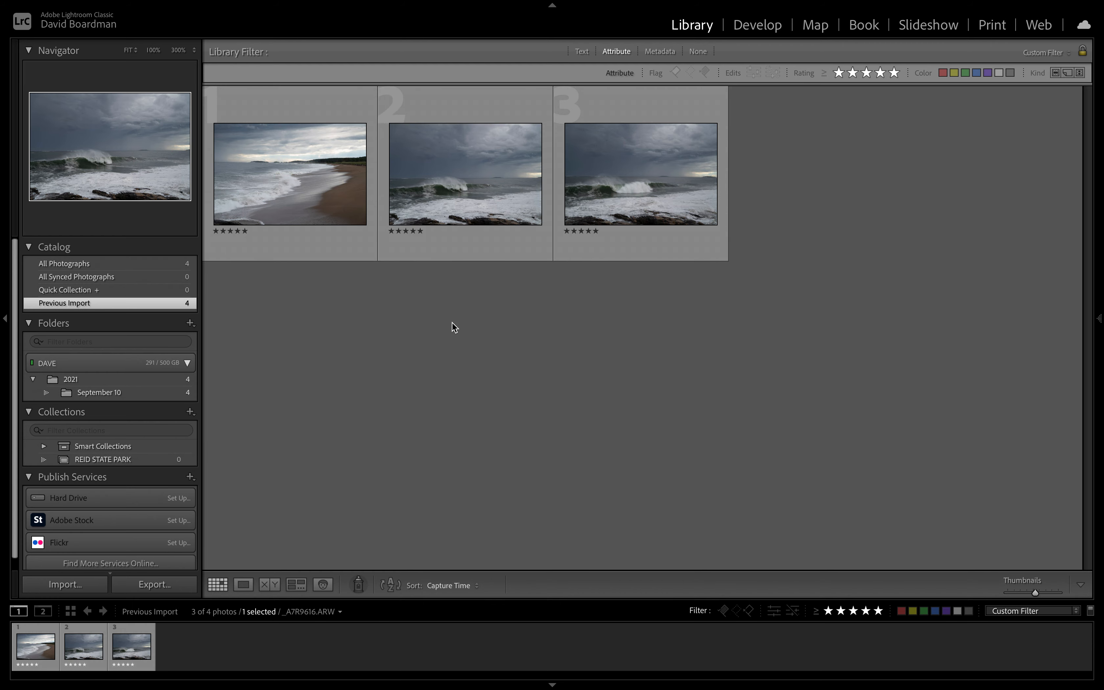
pyautogui.click(866, 612)
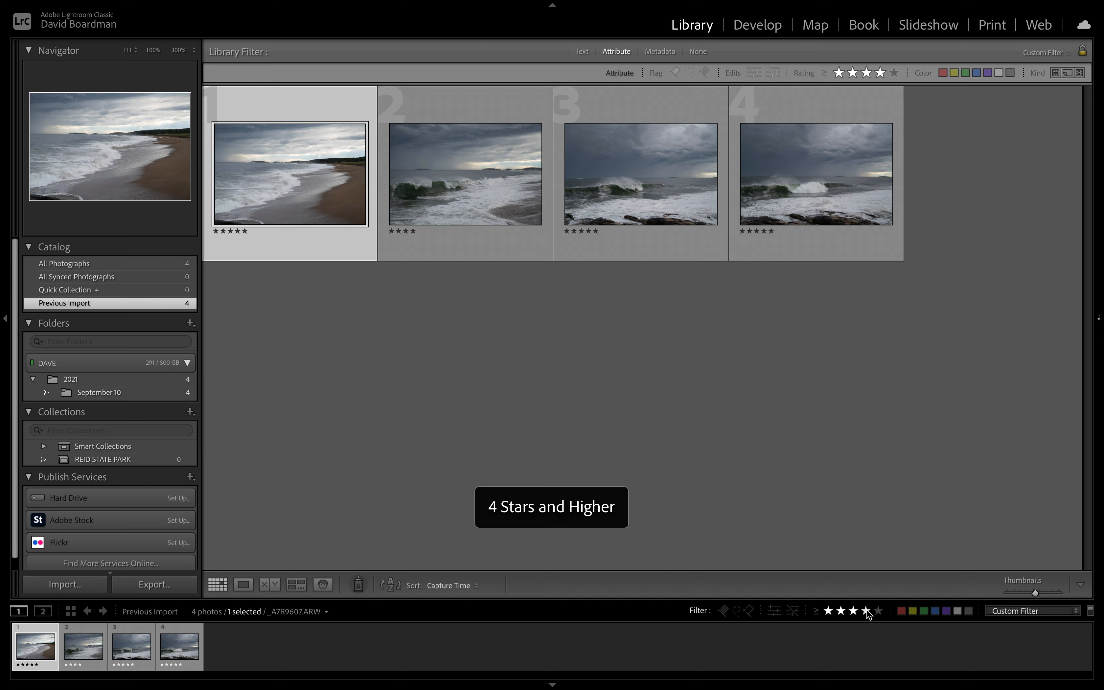
pyautogui.moveTo(254, 145); pyautogui.dragTo(108, 460)
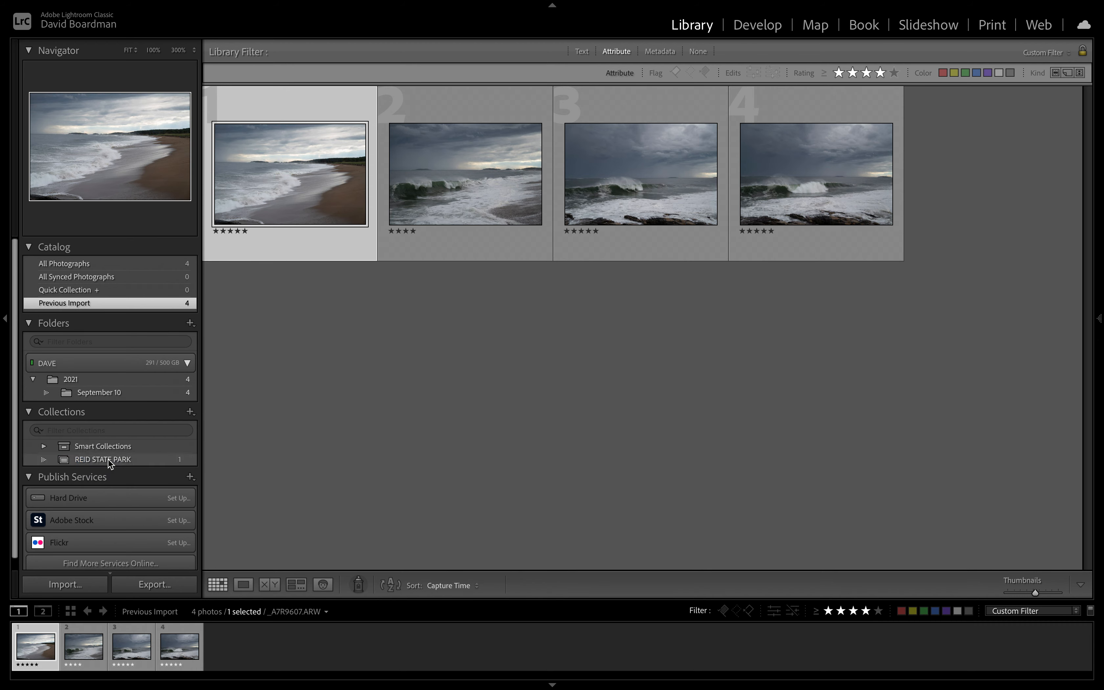
pyautogui.moveTo(448, 214); pyautogui.dragTo(135, 455)
pyautogui.rightClick(614, 193)
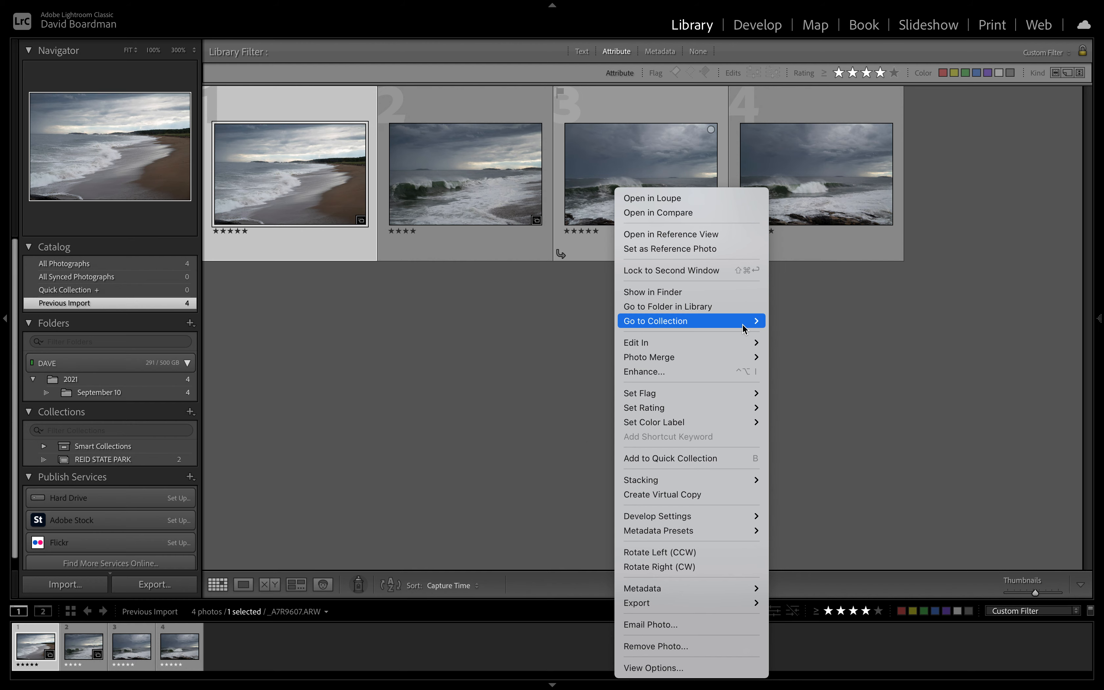
pyautogui.moveTo(743, 322)
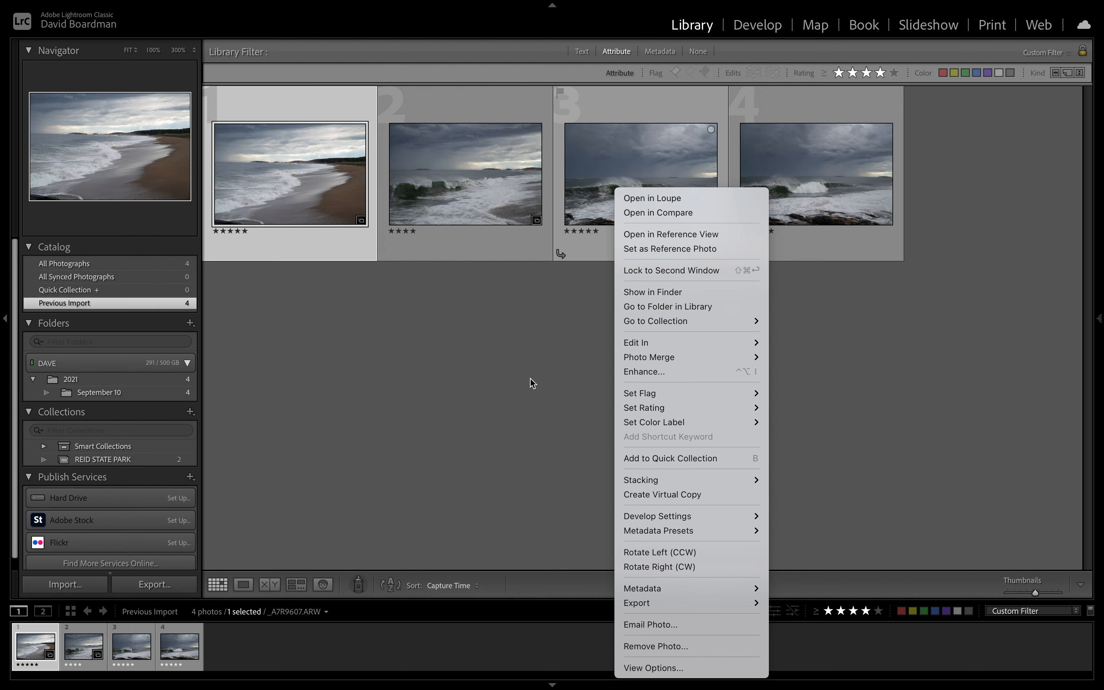
pyautogui.click(531, 378)
# Add the third and fourth filtered photos to the REID STATE PARK collection and open that collection.
pyautogui.moveTo(640, 204); pyautogui.dragTo(135, 462)
pyautogui.moveTo(798, 165); pyautogui.dragTo(136, 459)
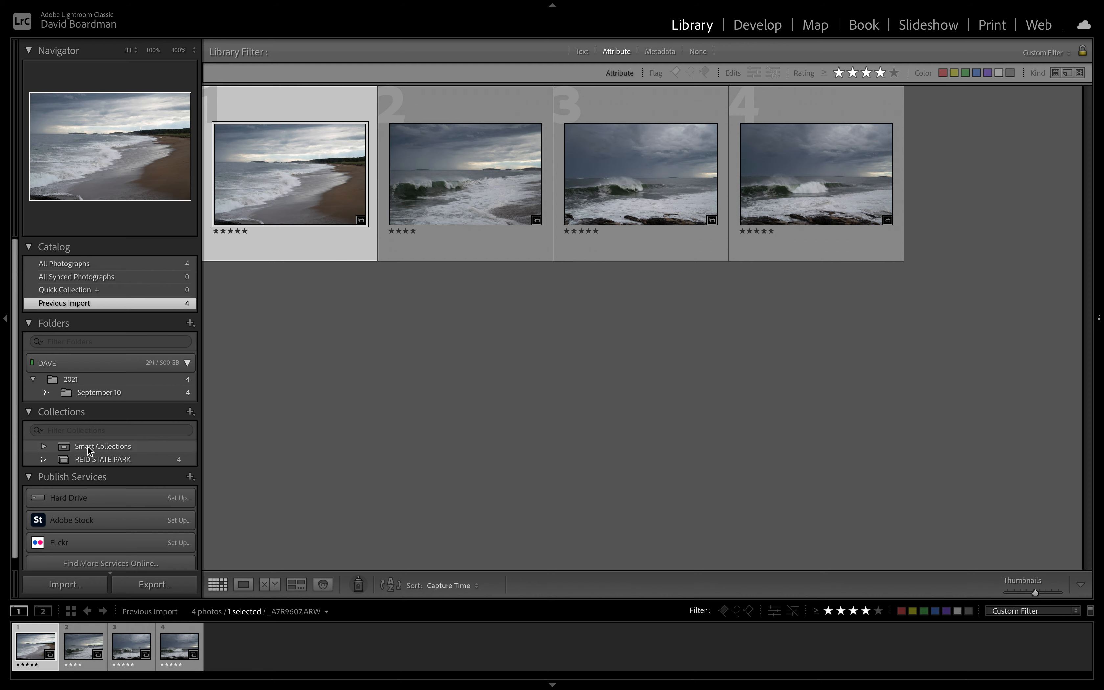
pyautogui.click(78, 458)
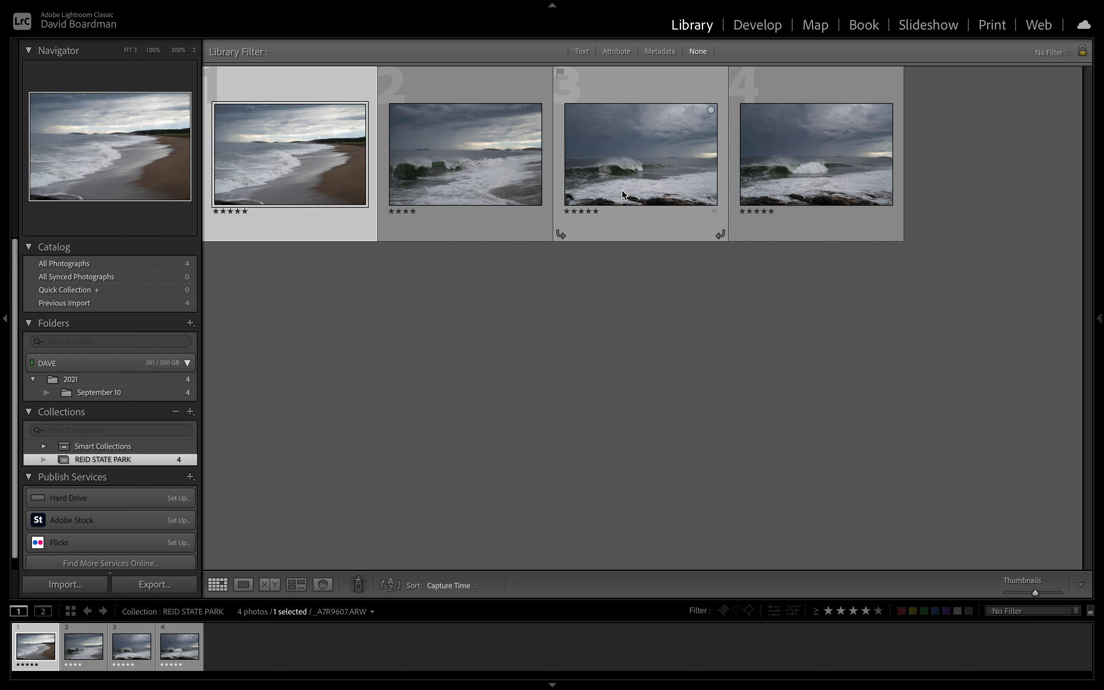
# Assign a red color label to photo _A7R9619 in the REID STATE PARK collection.
pyautogui.click(809, 217)
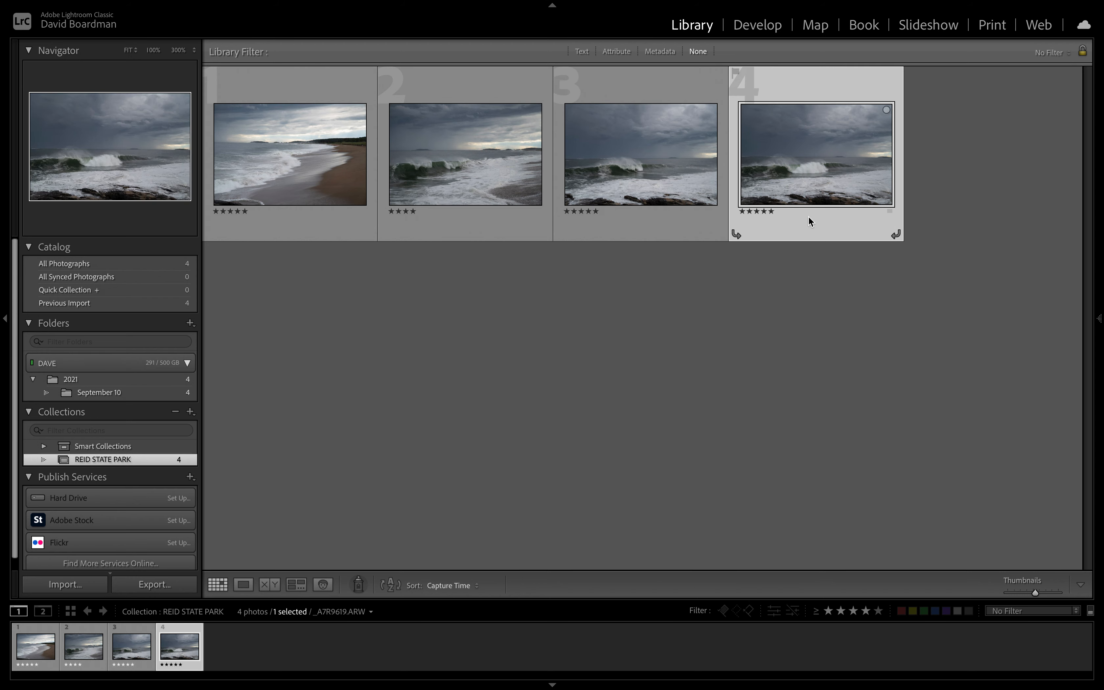
pyautogui.rightClick(808, 221)
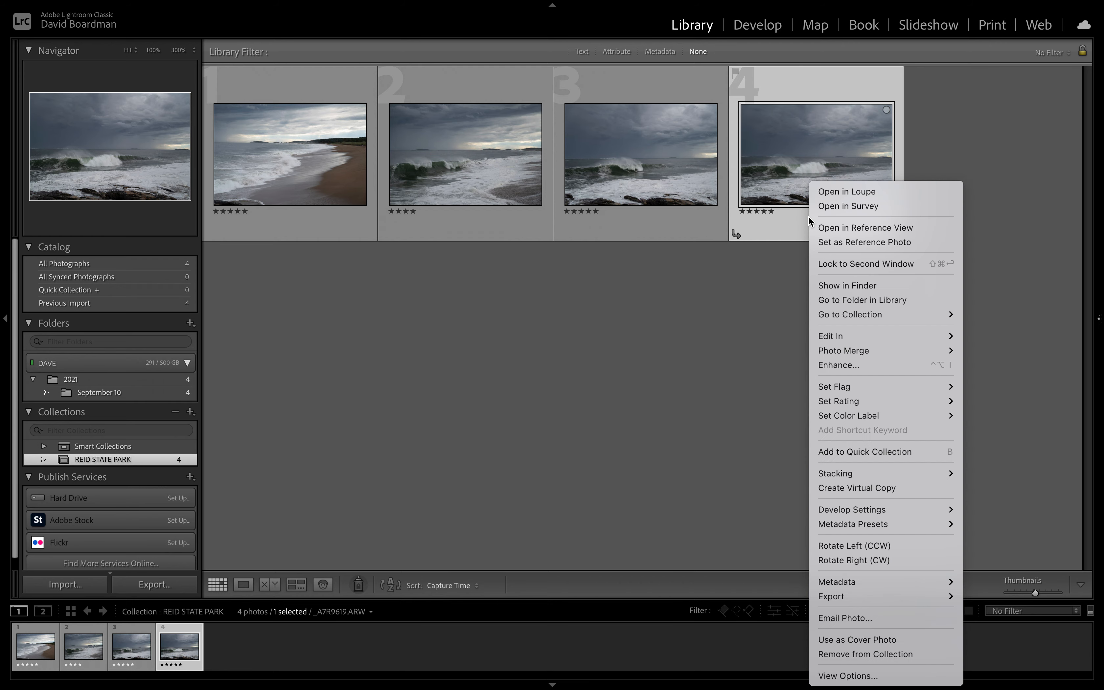
pyautogui.moveTo(835, 387)
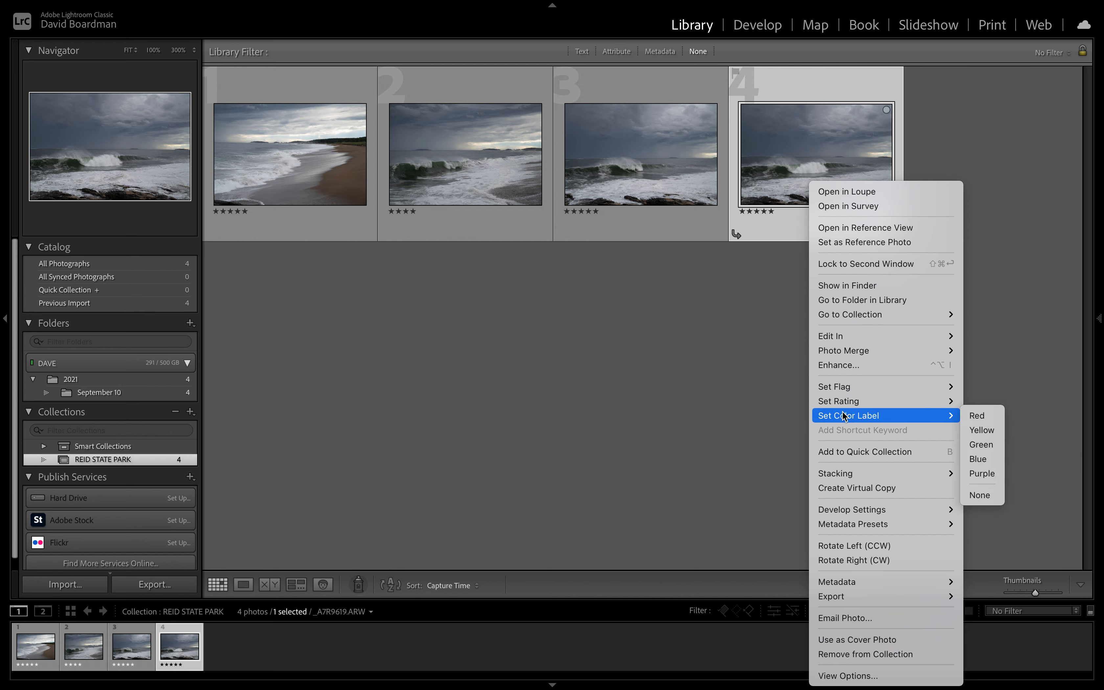
pyautogui.click(985, 417)
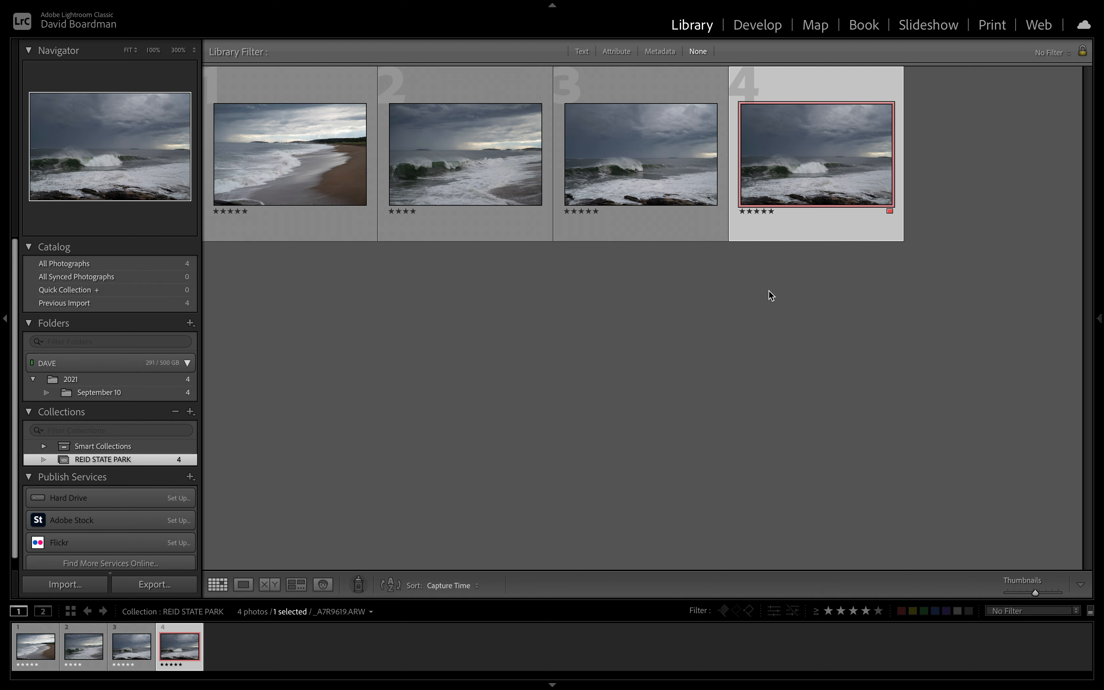
# Filter the collection with the Rated preset and narrow it to photos labeled red.
pyautogui.click(986, 608)
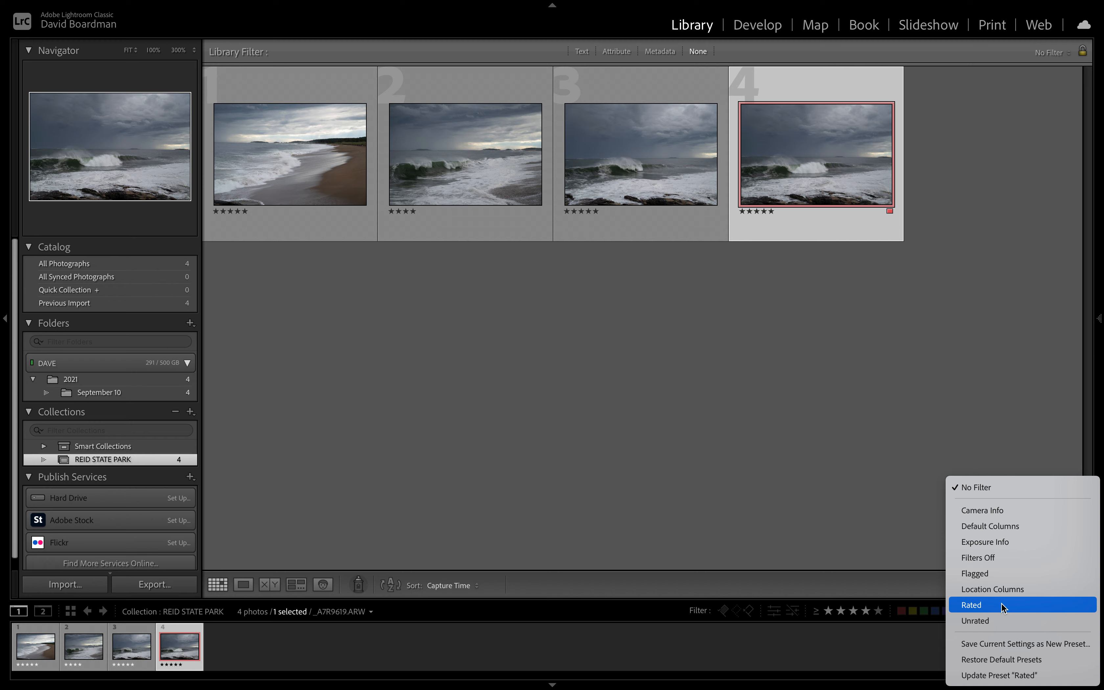
pyautogui.click(1002, 605)
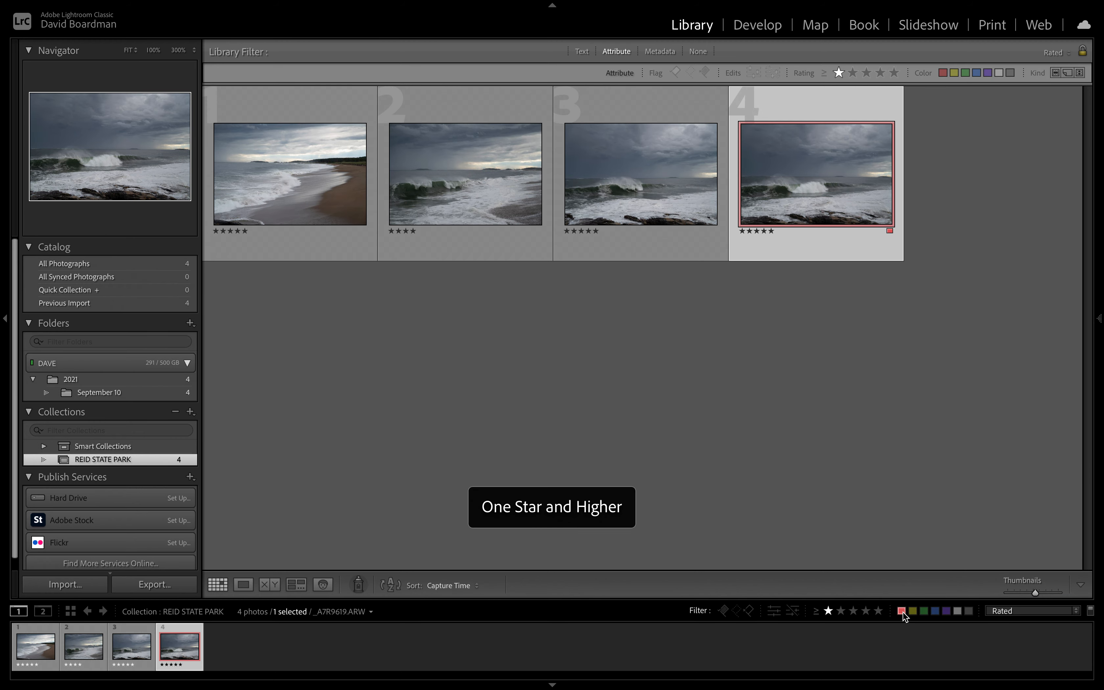
pyautogui.click(901, 611)
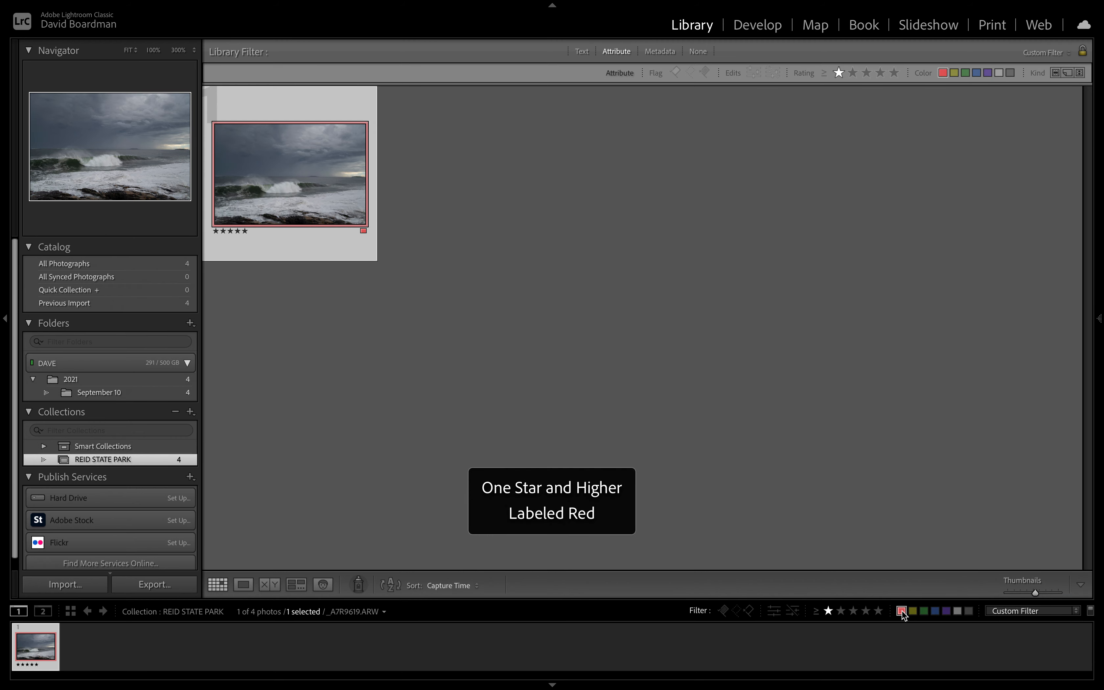